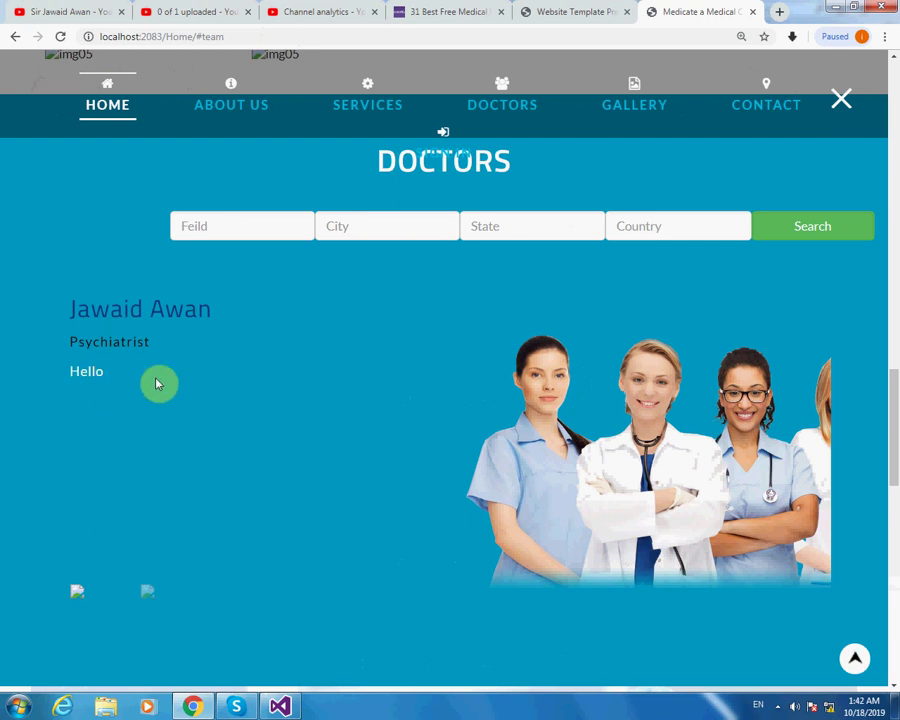
# Enlarge an img05 photo in the Doctors Gallery, close it, and return to the page top.
pyautogui.scroll(3, 251, 268)
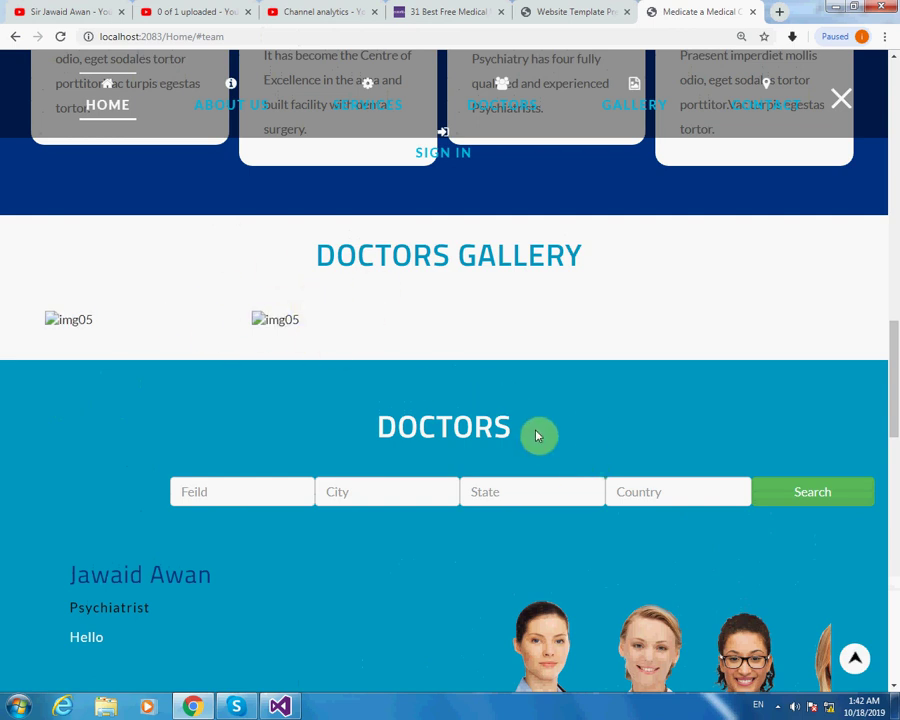
pyautogui.click(257, 320)
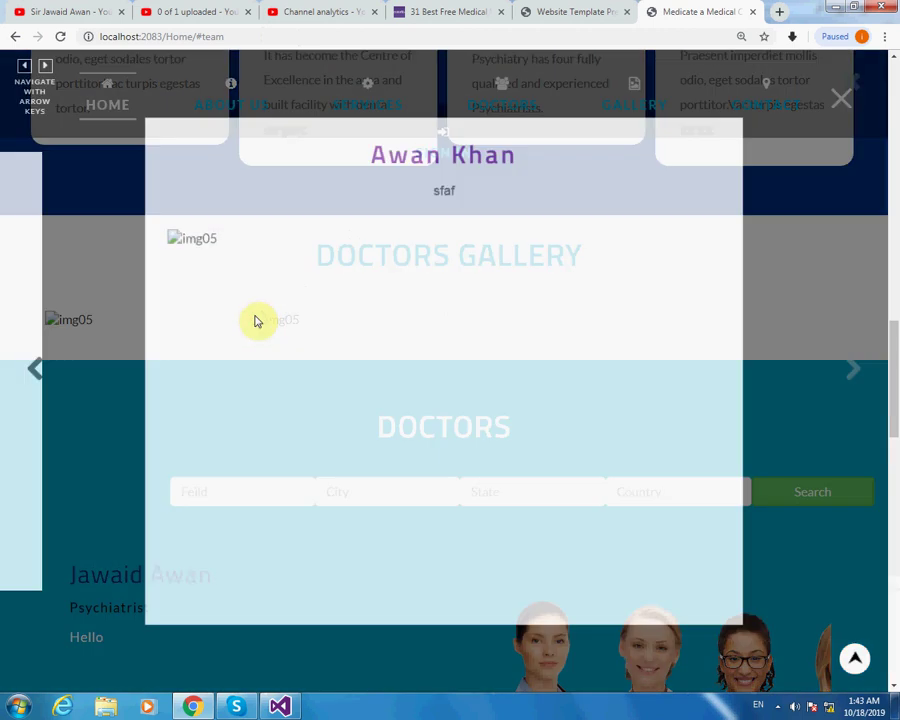
pyautogui.click(842, 97)
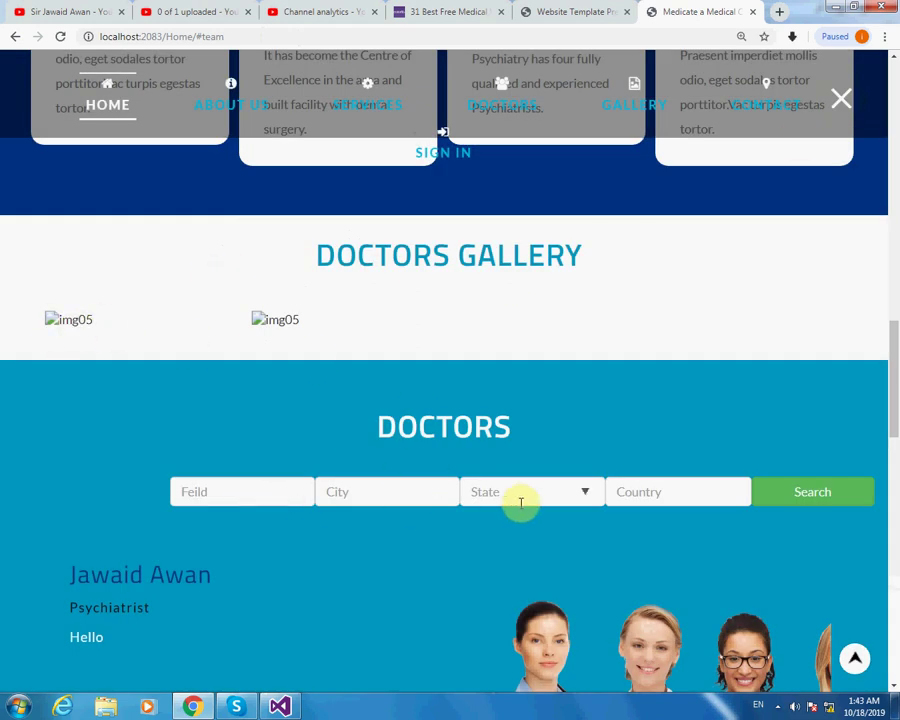
pyautogui.scroll(7, 709, 242)
pyautogui.scroll(8, 677, 201)
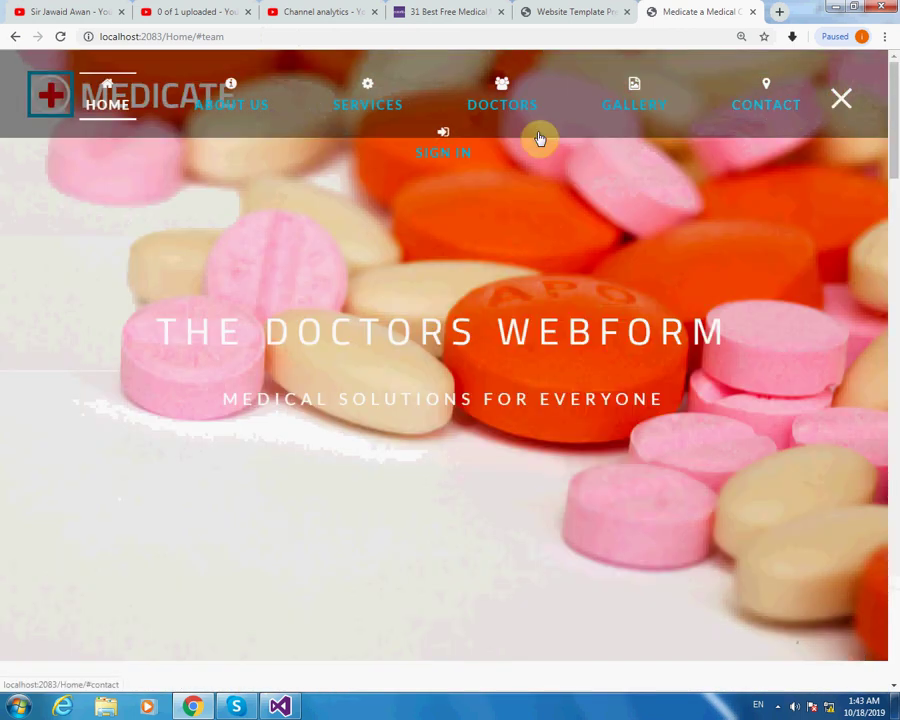
# Go to the SIGN IN page and open the Register signup form.
pyautogui.click(440, 152)
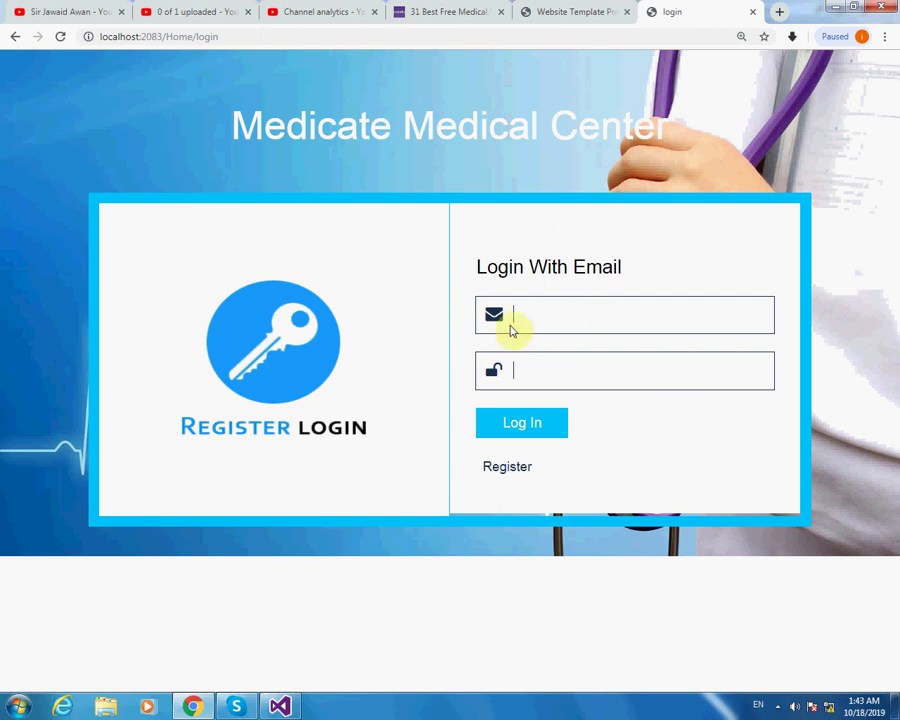
pyautogui.click(506, 465)
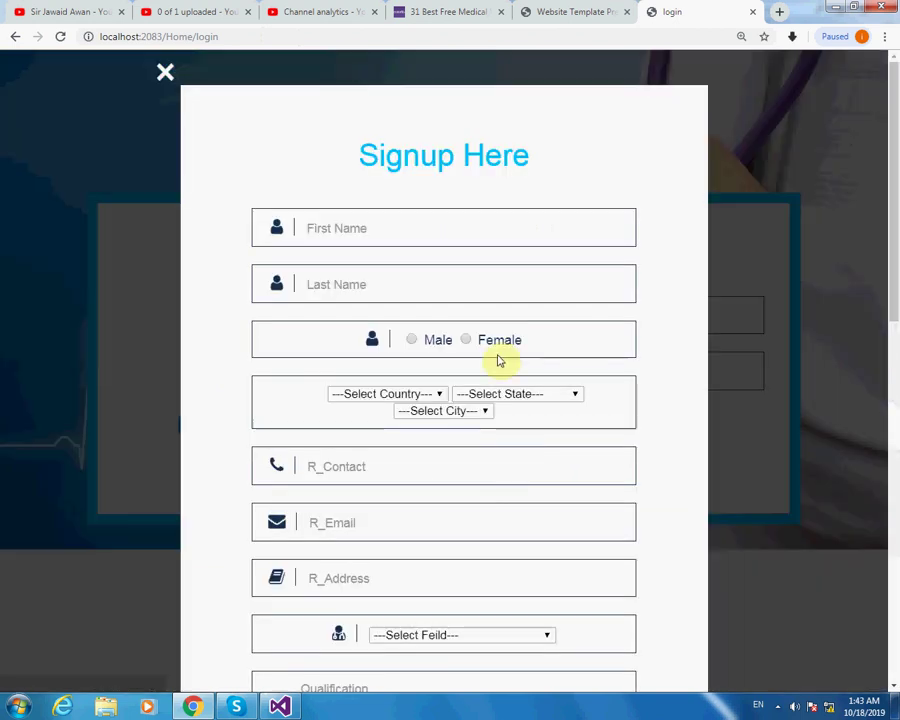
# Enter the doctor's first name and set the location to Pakistan, Punjab, Lahore.
pyautogui.click(385, 227)
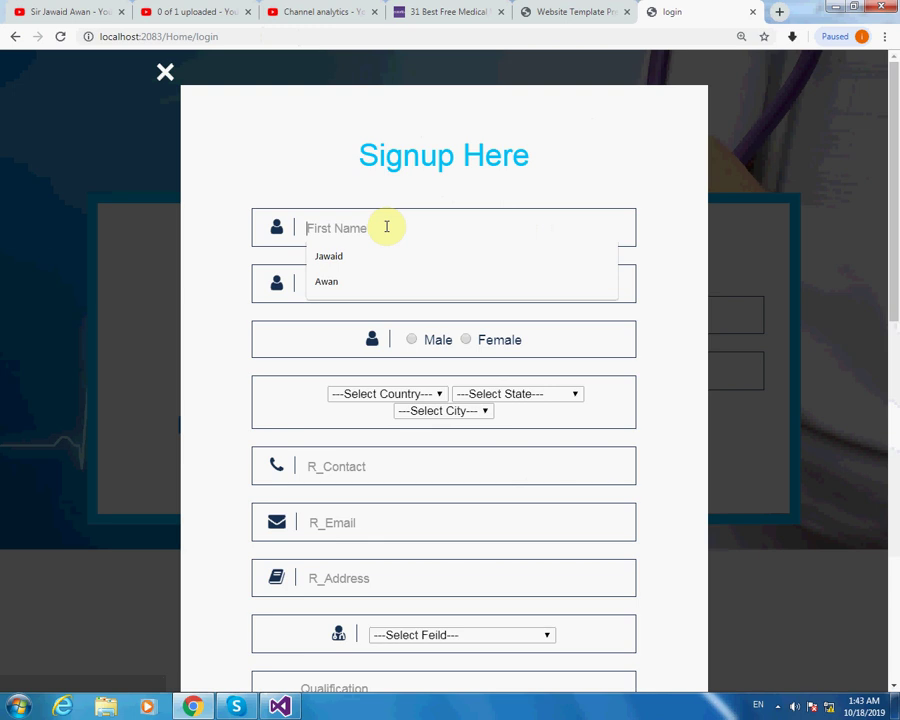
pyautogui.write('O')
pyautogui.write('Awan')
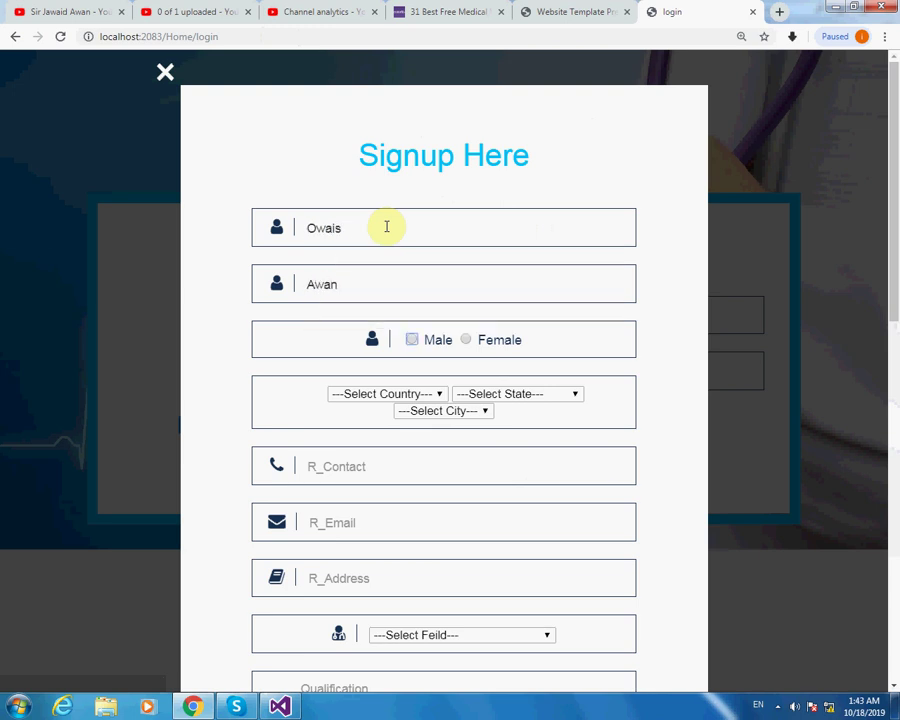
pyautogui.click(430, 394)
pyautogui.click(390, 430)
pyautogui.click(545, 397)
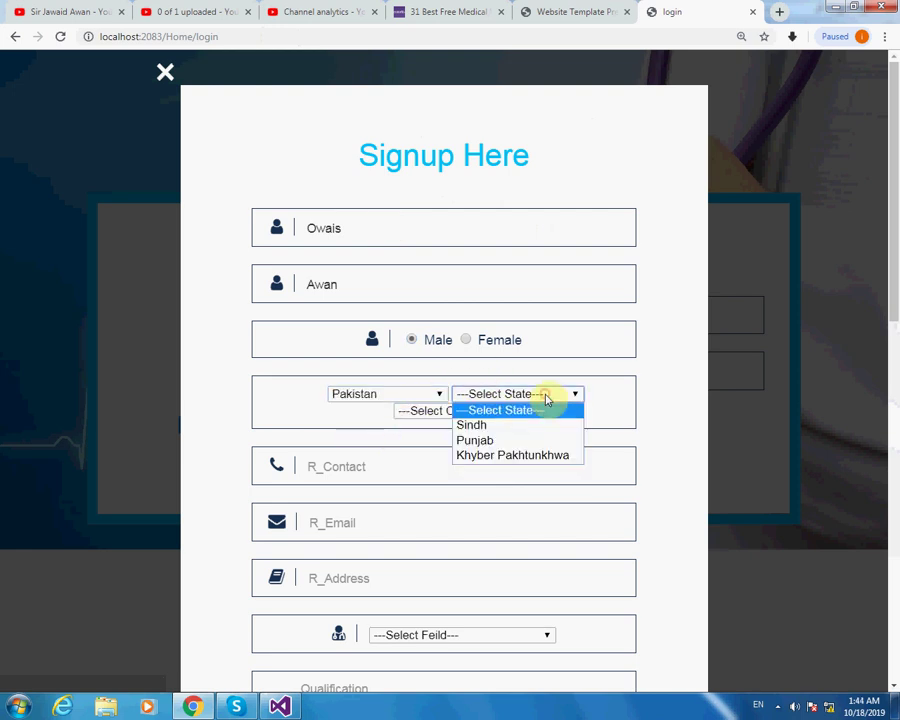
pyautogui.click(484, 440)
pyautogui.click(464, 411)
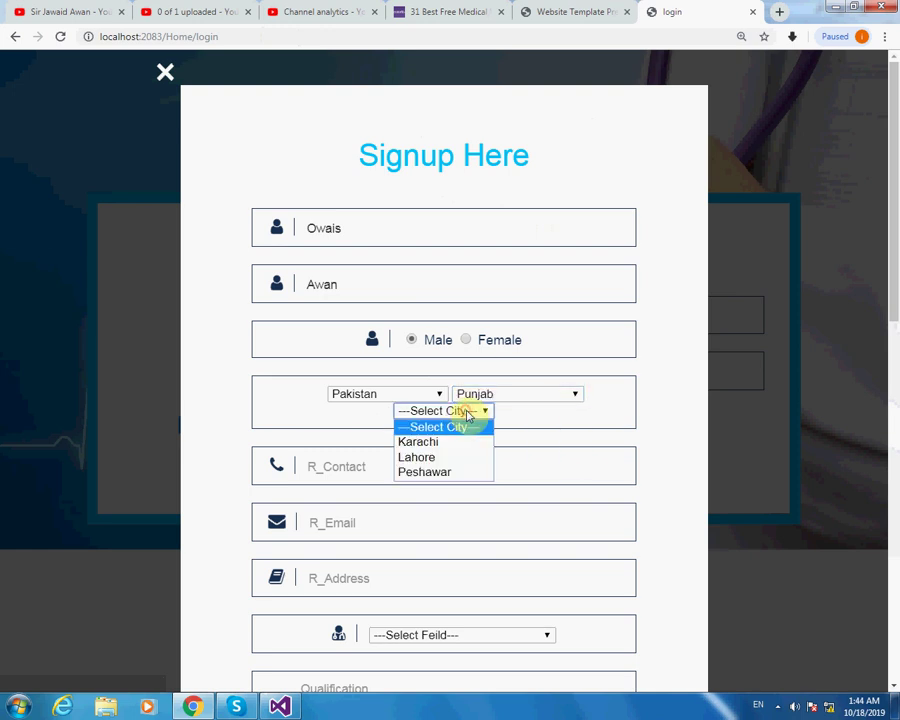
pyautogui.click(438, 457)
# Fill in the doctor's contact number, e-mail address and postal address.
pyautogui.click(377, 467)
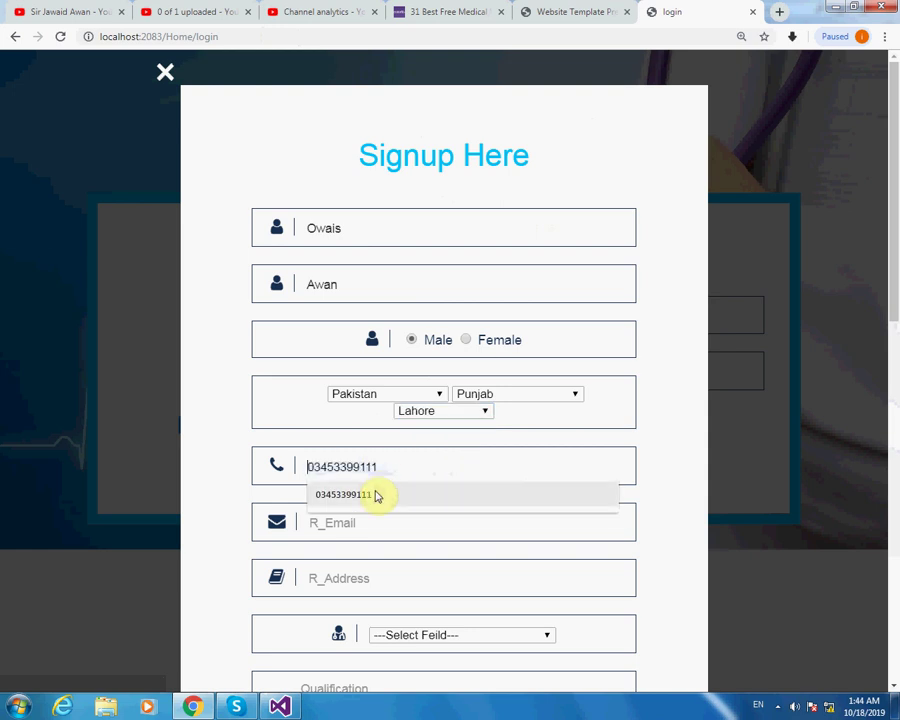
pyautogui.click(376, 494)
pyautogui.click(366, 520)
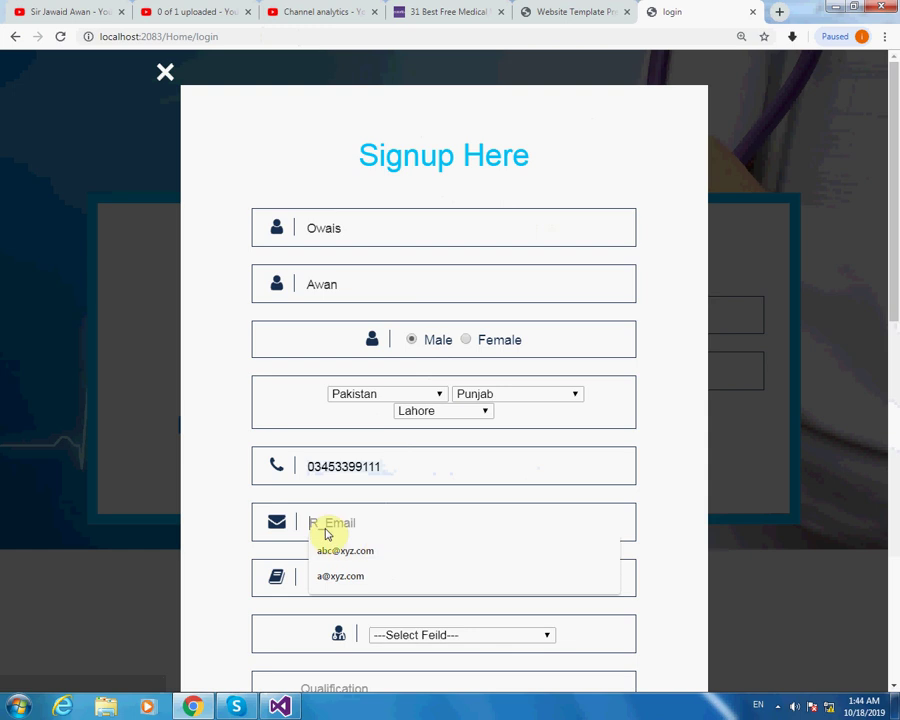
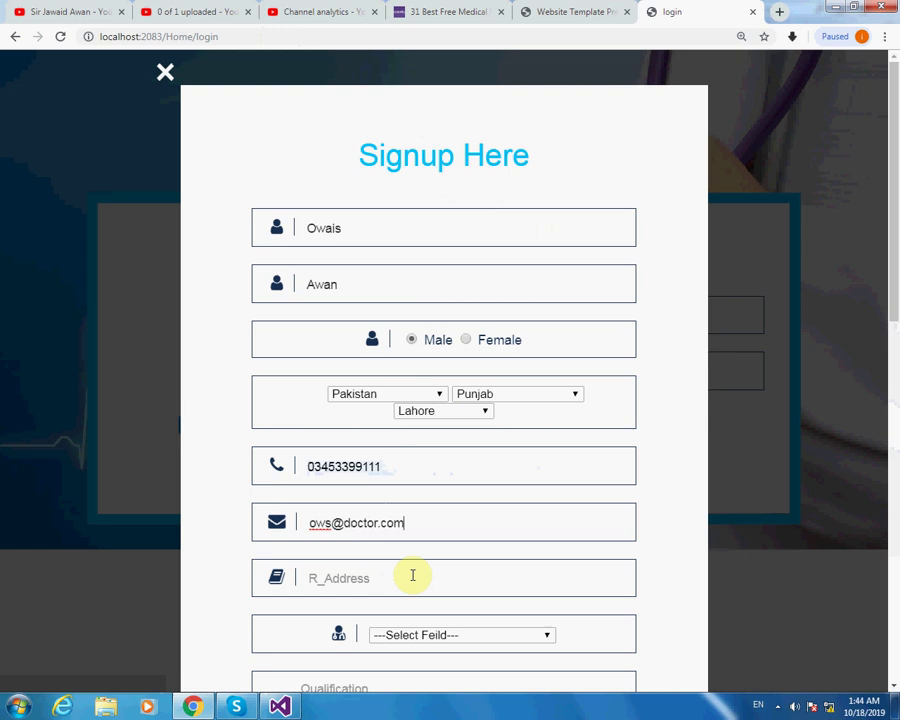
pyautogui.click(411, 576)
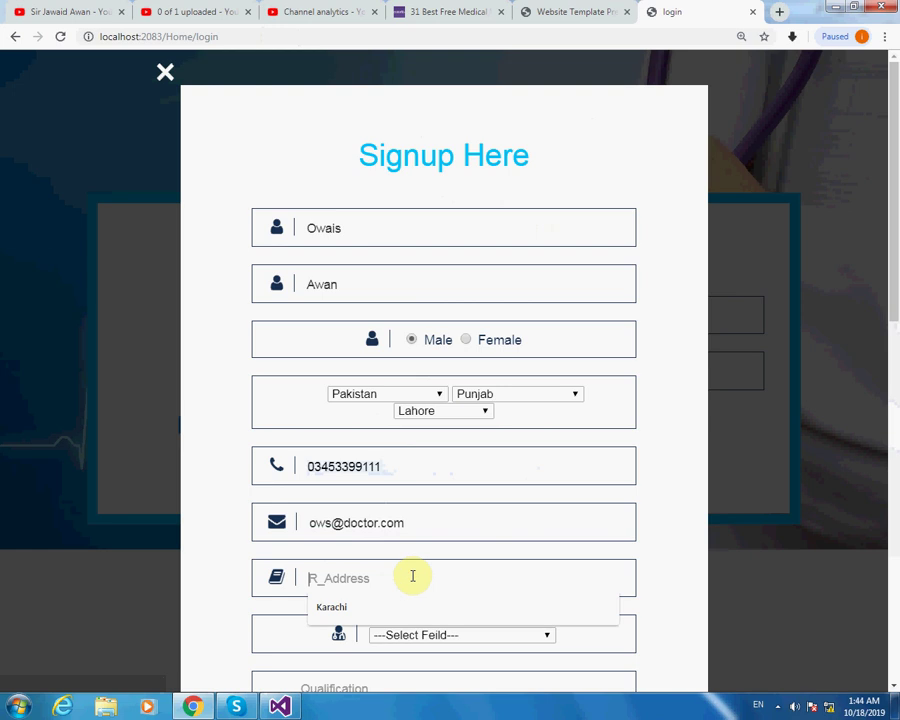
pyautogui.write('Lahore Pakistan')
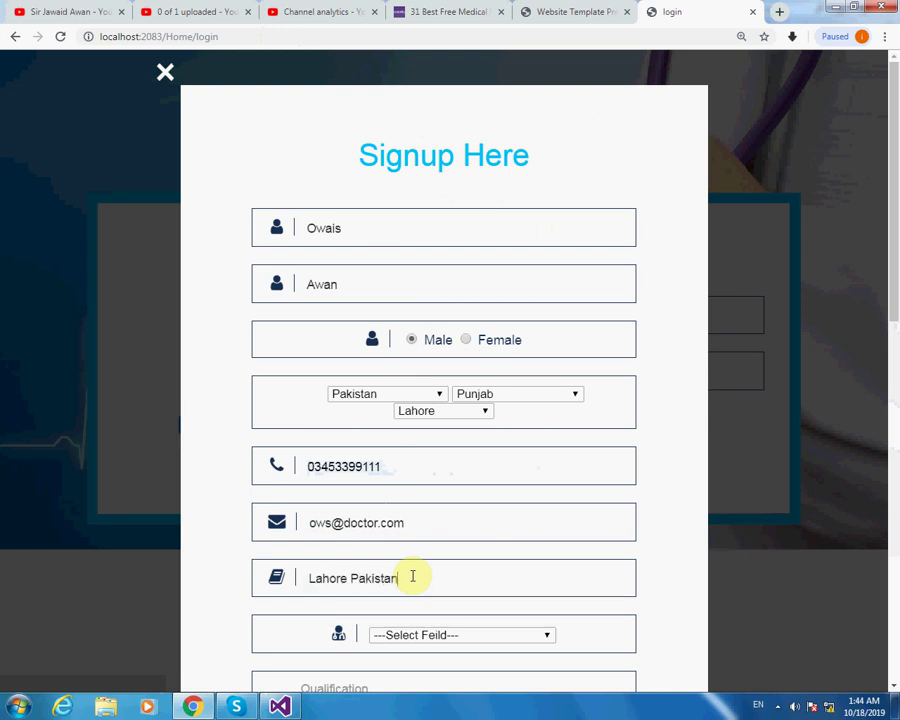
pyautogui.scroll(-2, 661, 606)
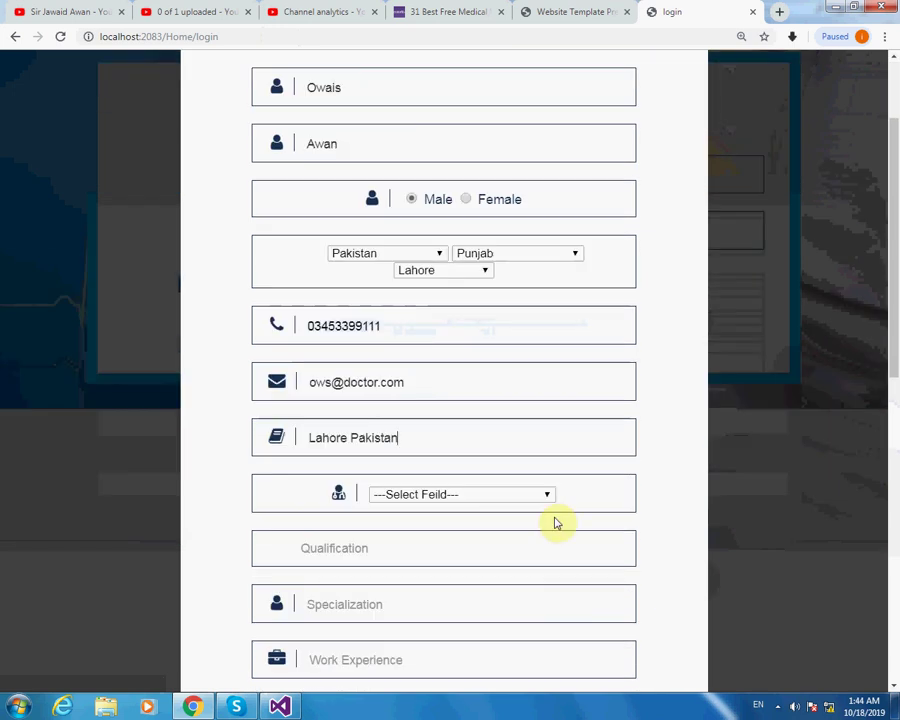
# Set the field to Physical Therapist and the qualification to MBBS.
pyautogui.click(546, 498)
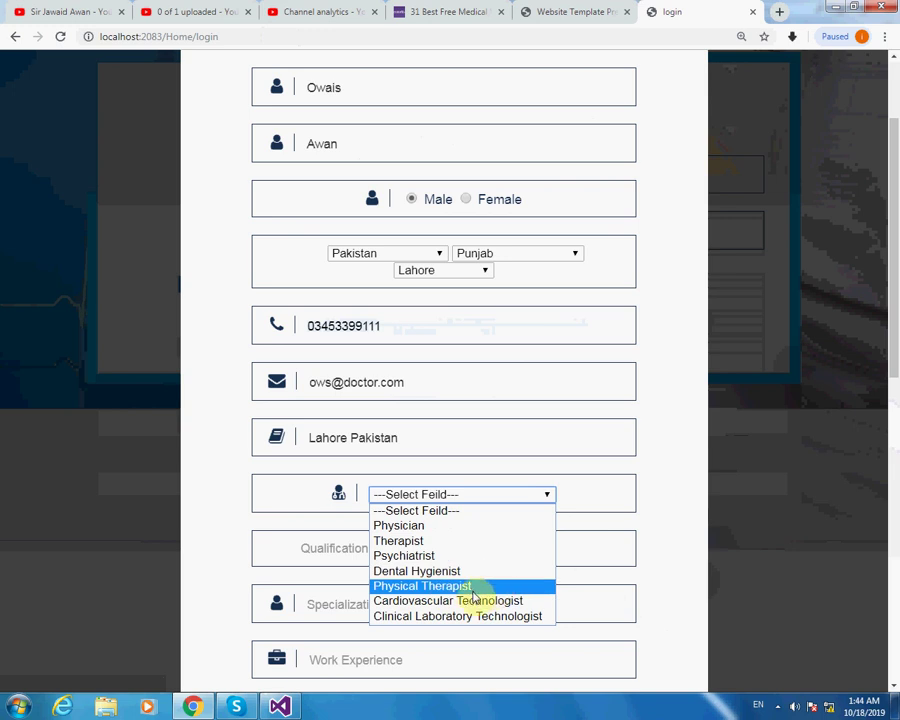
pyautogui.click(438, 586)
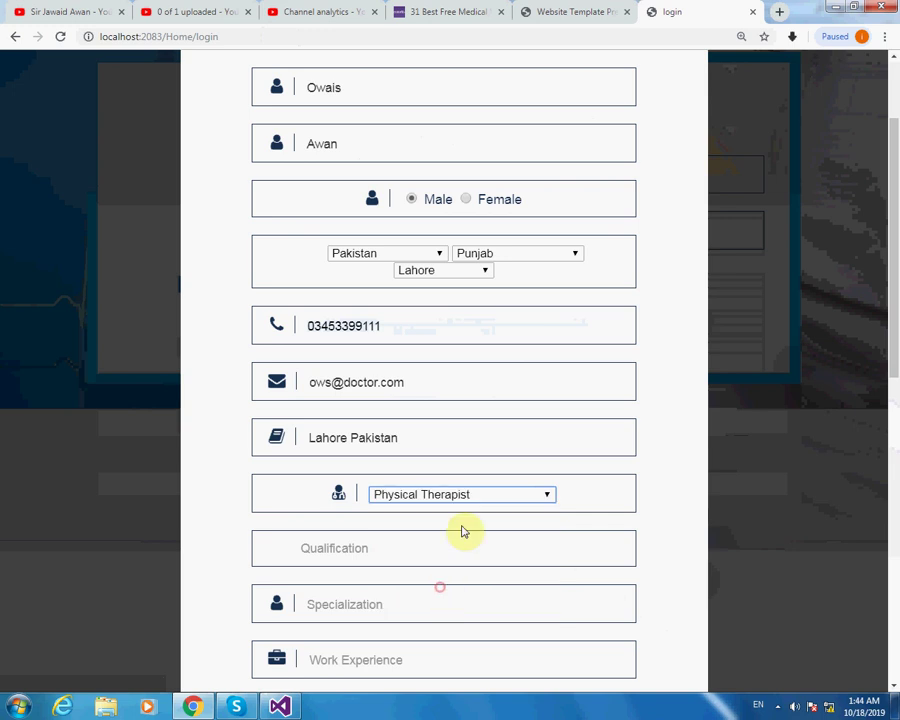
pyautogui.click(392, 548)
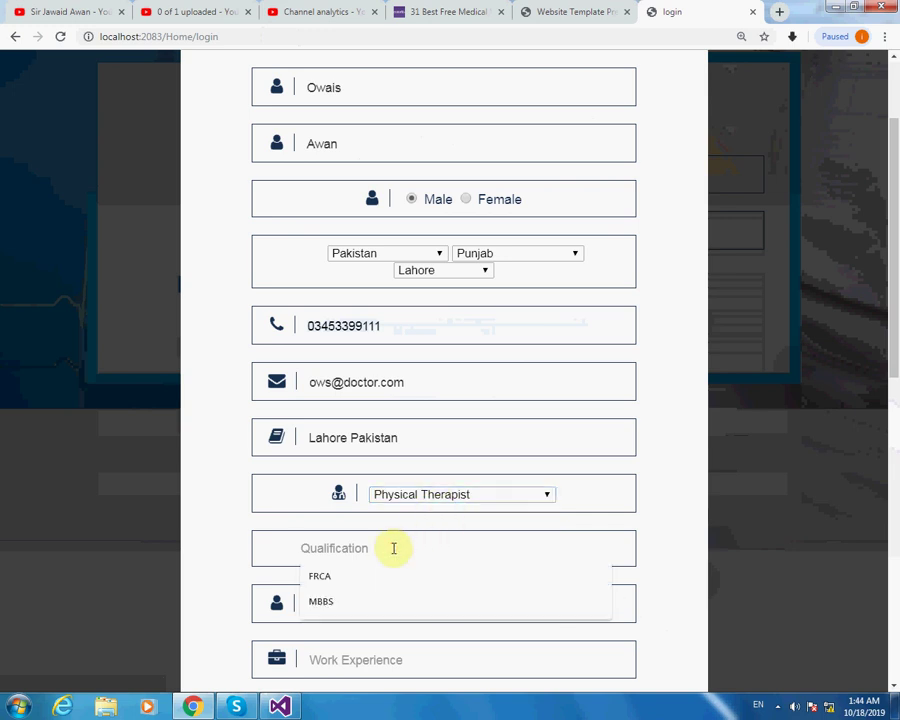
pyautogui.write('MV')
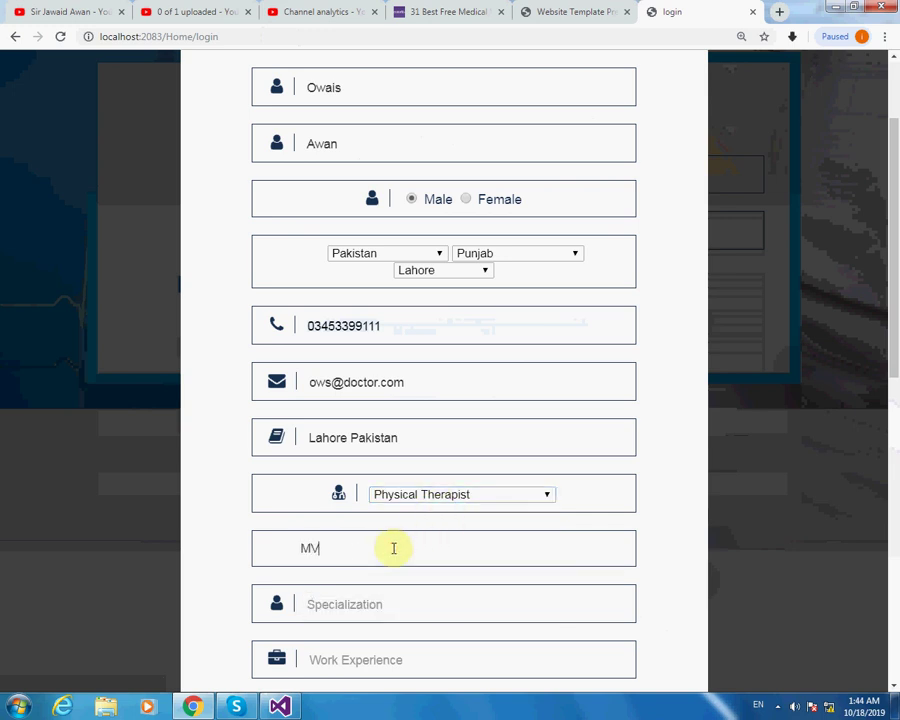
pyautogui.press('BackSpace')
pyautogui.press('BackSpace')
pyautogui.write('BBS')
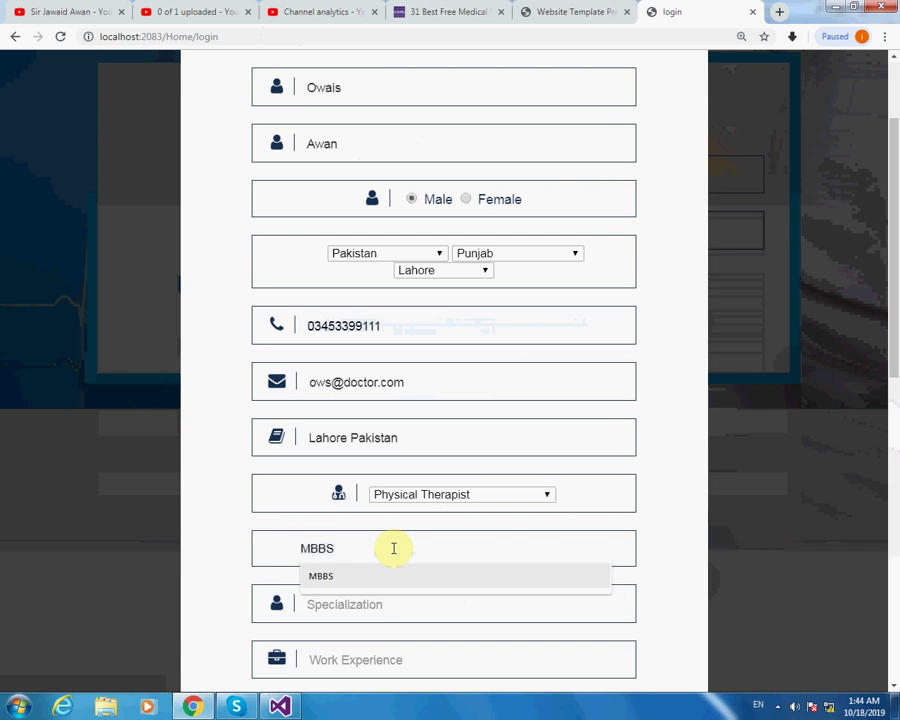
# Enter Child as the specialization and 15 years of experience.
pyautogui.click(373, 600)
pyautogui.scroll(-2, 362, 510)
pyautogui.click(356, 466)
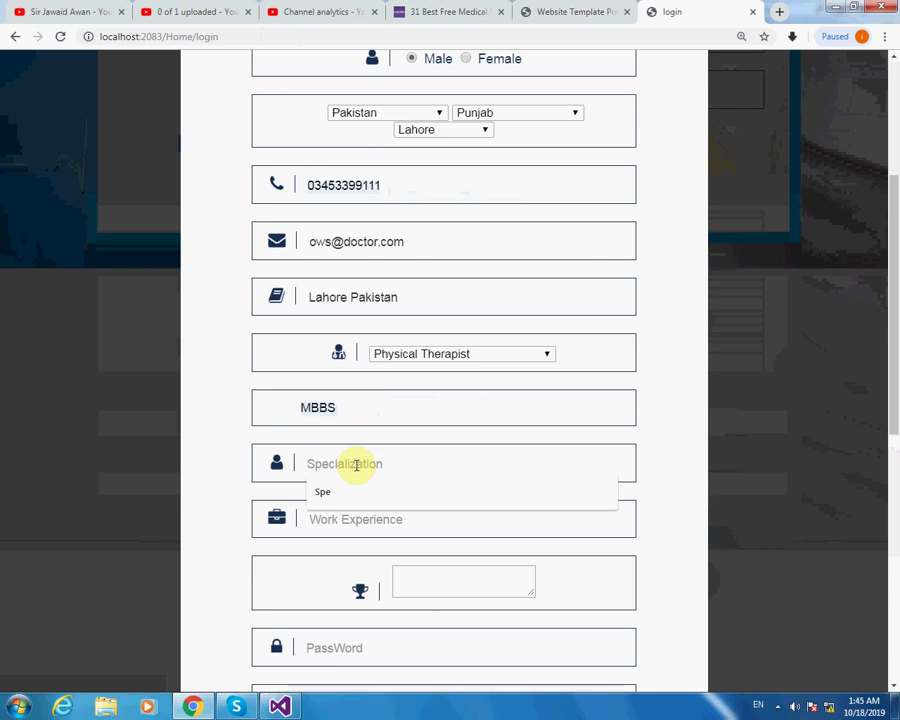
pyautogui.write('Child')
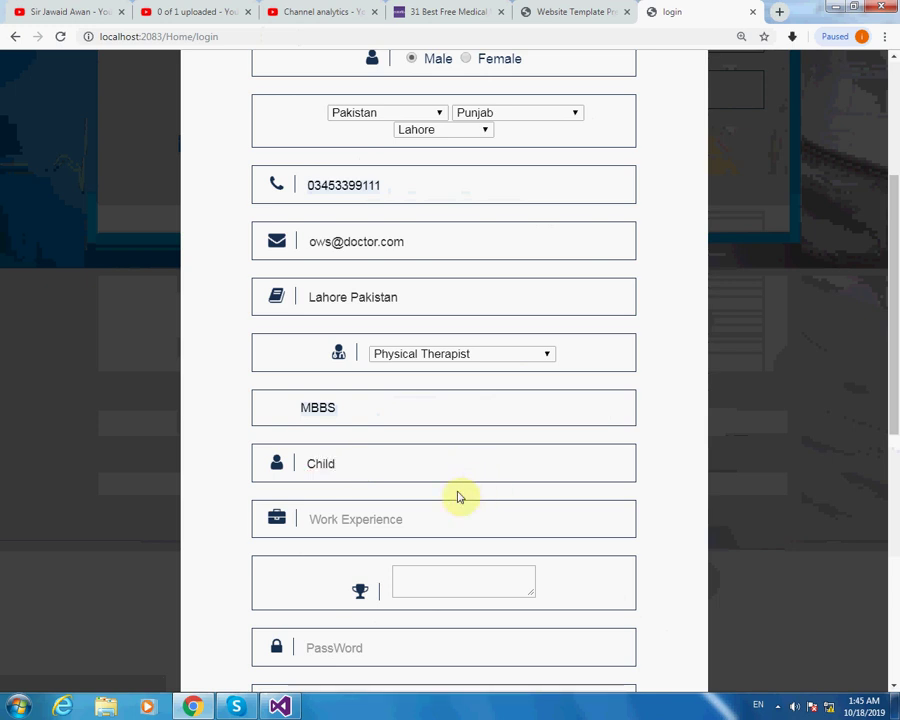
pyautogui.click(436, 526)
pyautogui.write('15')
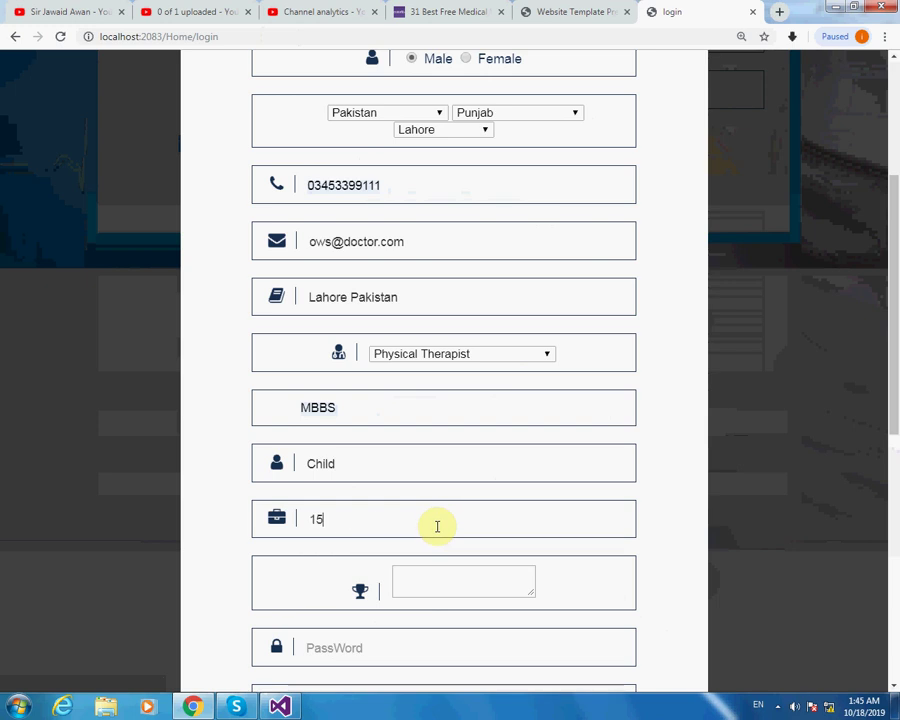
pyautogui.click(480, 576)
# Enter the account password and confirm it.
pyautogui.scroll(-3, 486, 574)
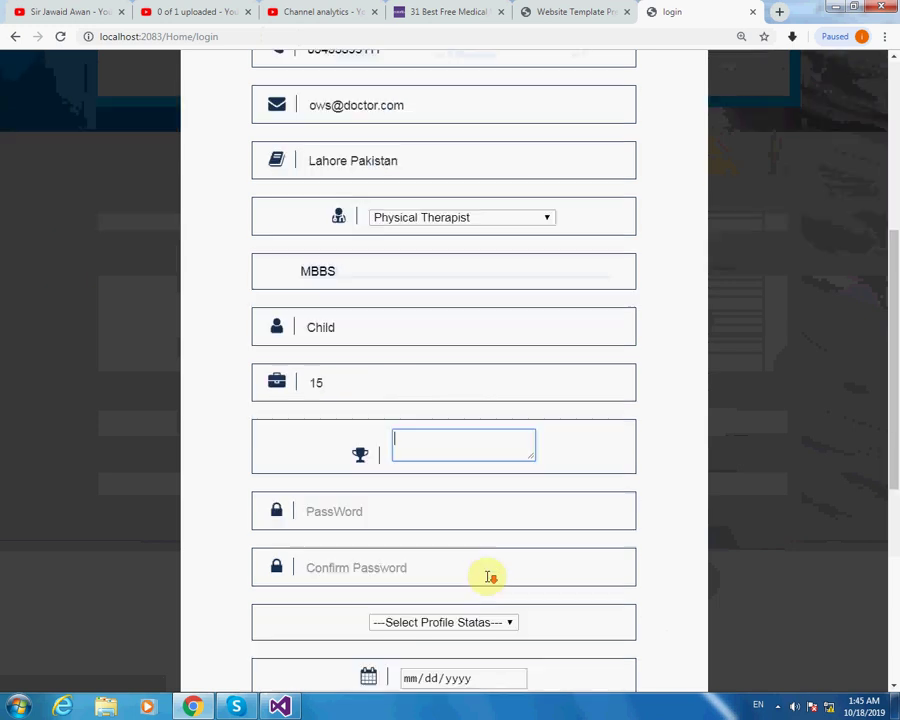
pyautogui.click(381, 507)
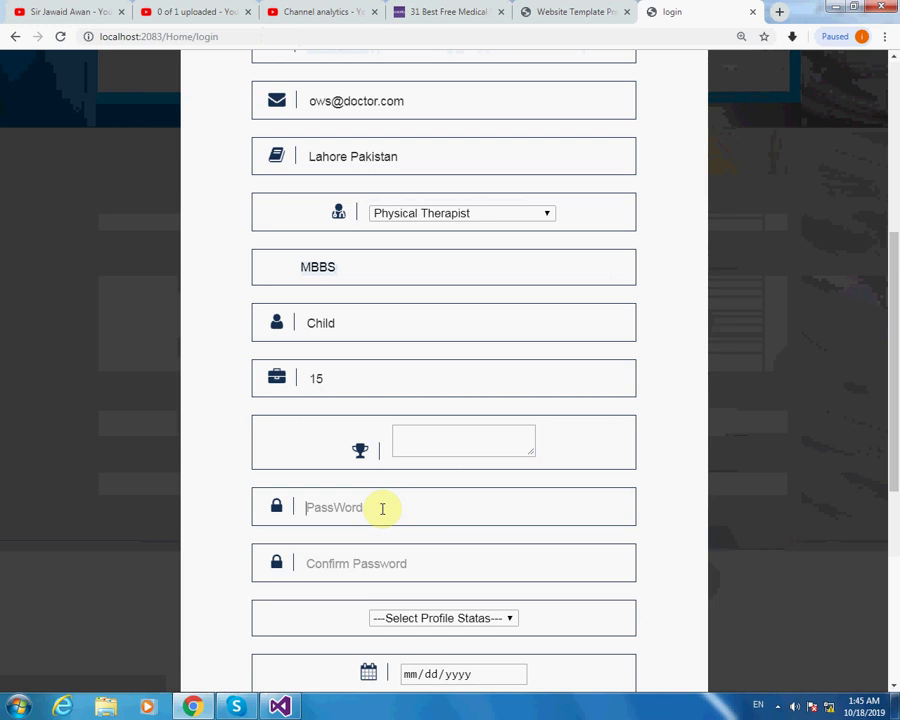
pyautogui.write('1212')
pyautogui.press('BackSpace')
pyautogui.press('BackSpace')
pyautogui.press('BackSpace')
pyautogui.write('123')
pyautogui.scroll(-2, 549, 519)
pyautogui.click(506, 482)
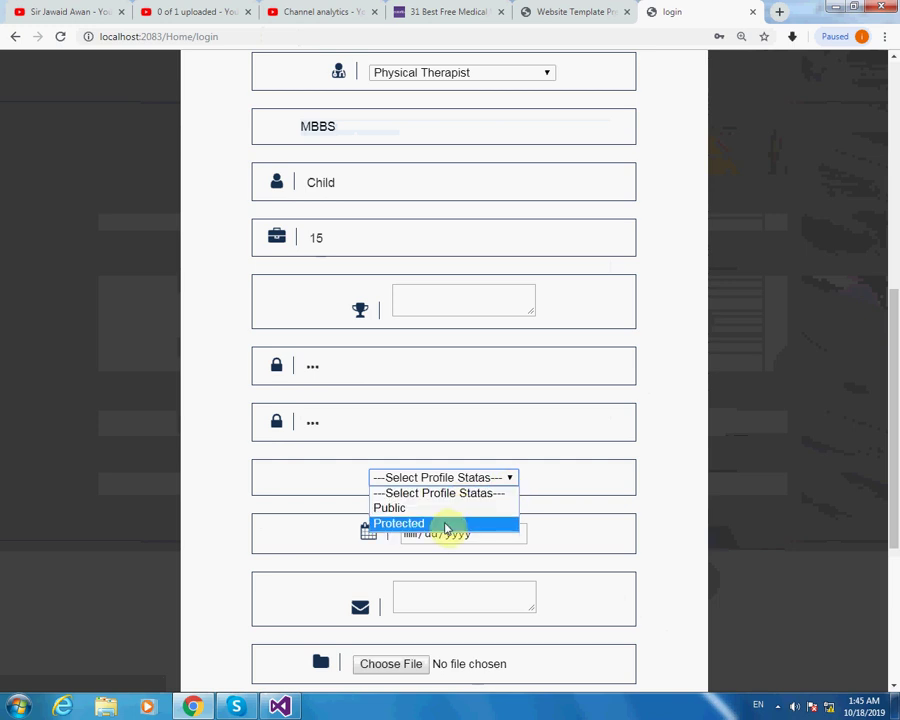
# Set the profile status to Public and the date to 10/18/2019.
pyautogui.click(444, 514)
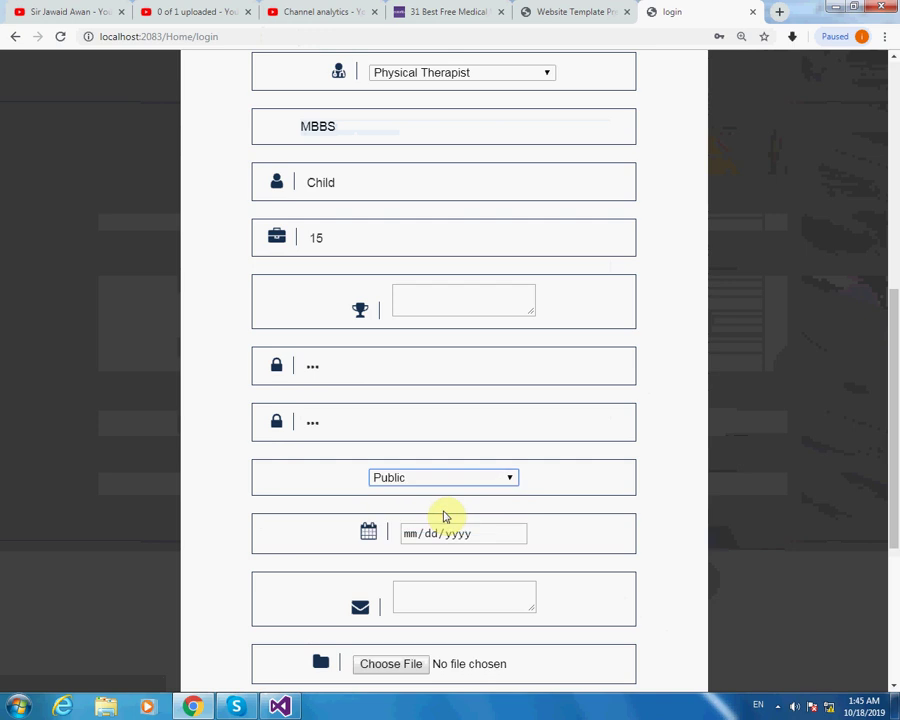
pyautogui.click(518, 535)
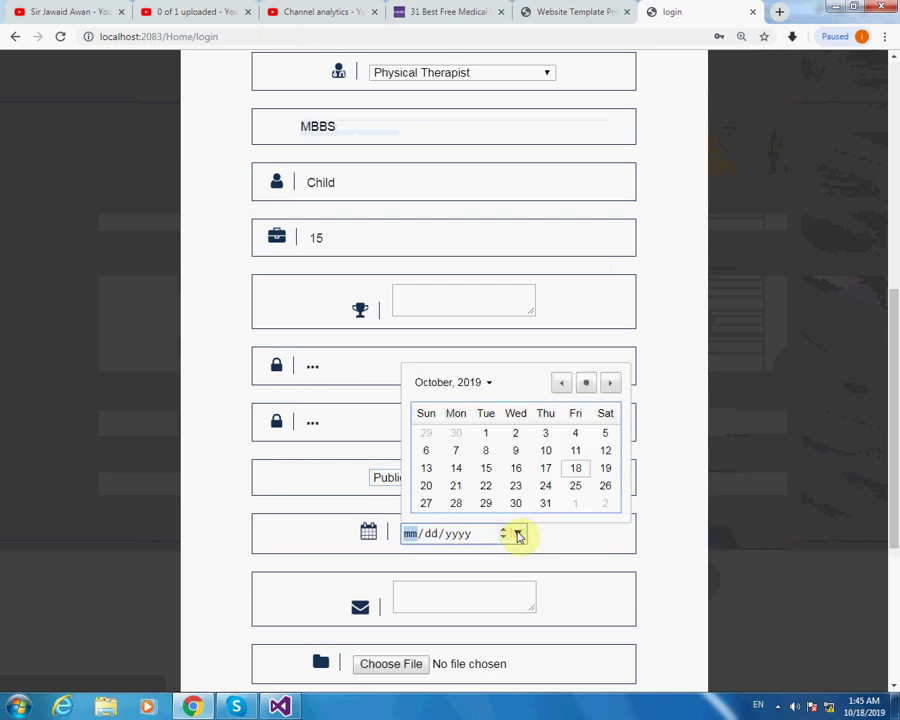
pyautogui.click(573, 468)
# Bring up the file chooser for the profile photo upload.
pyautogui.click(490, 598)
pyautogui.scroll(-1, 532, 572)
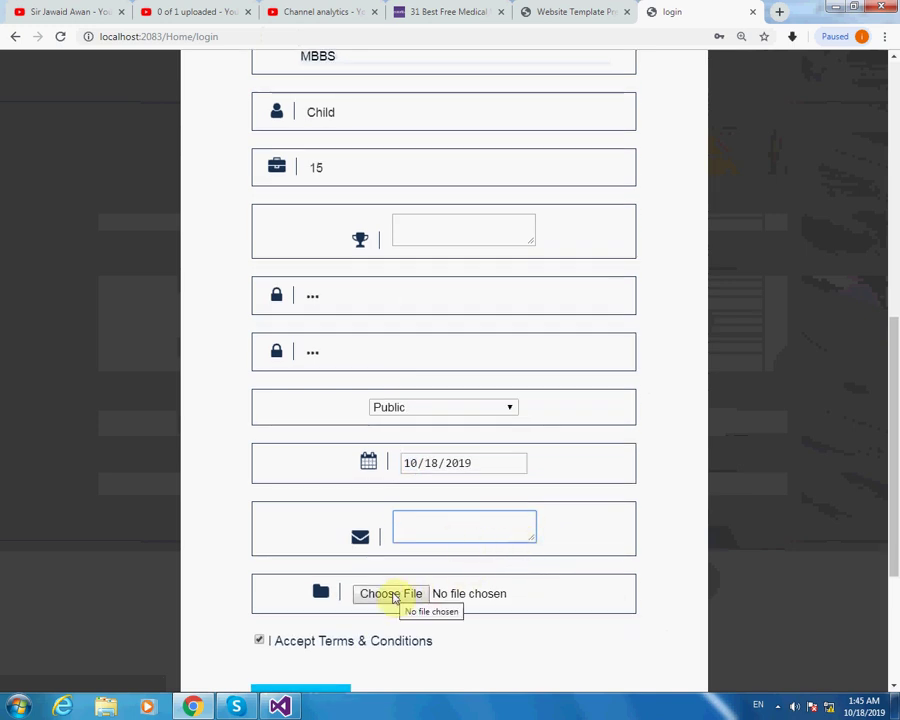
pyautogui.click(393, 594)
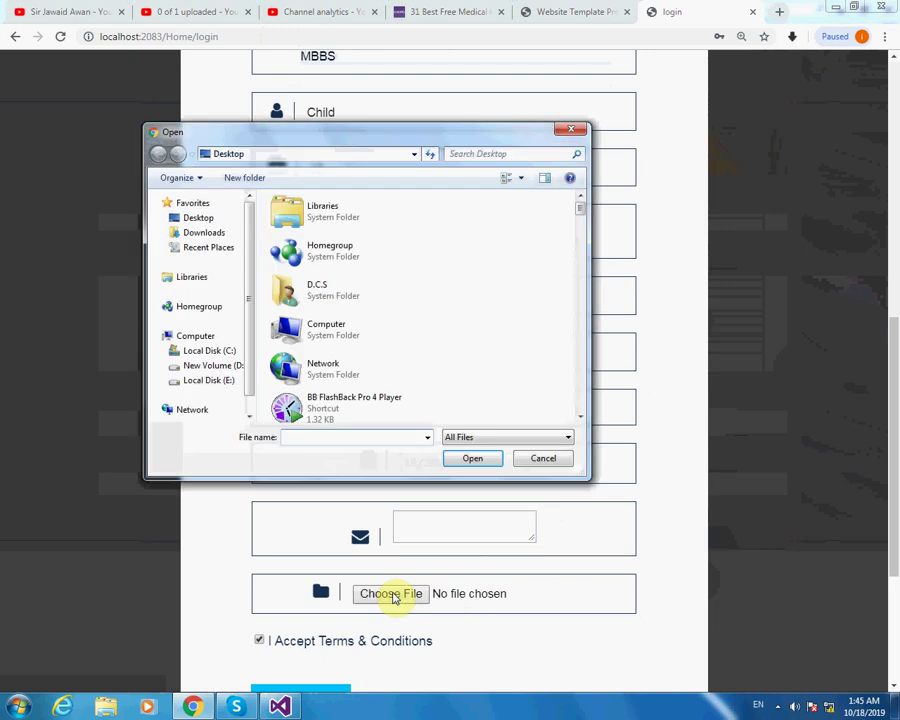
# Attach image 1.jpg from the Pictures library as the profile photo.
pyautogui.click(219, 324)
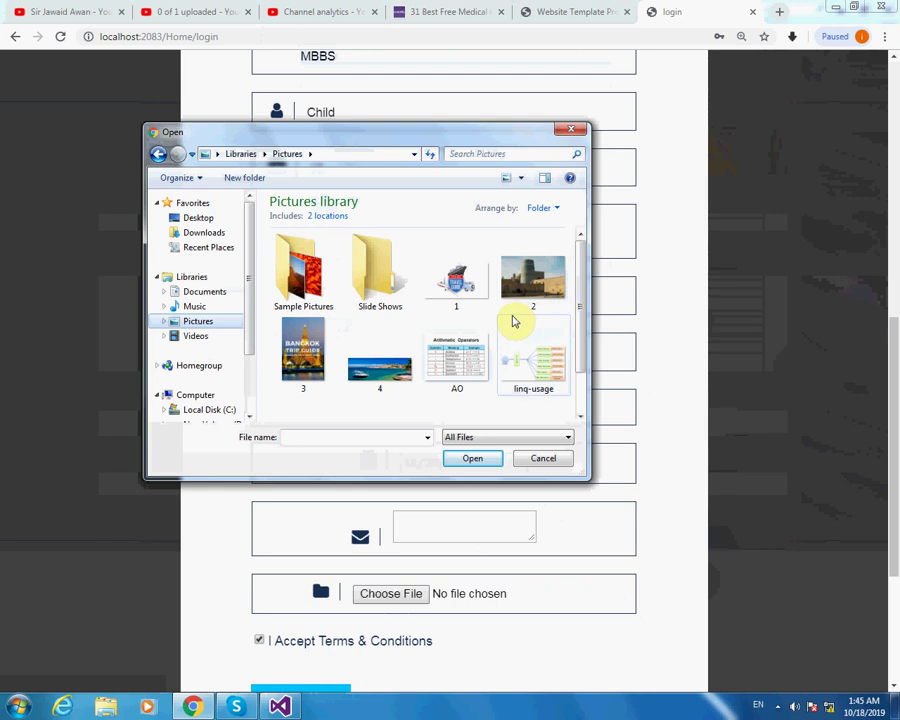
pyautogui.moveTo(579, 285)
pyautogui.mouseDown()
pyautogui.moveTo(583, 356)
pyautogui.moveTo(583, 282)
pyautogui.mouseUp()
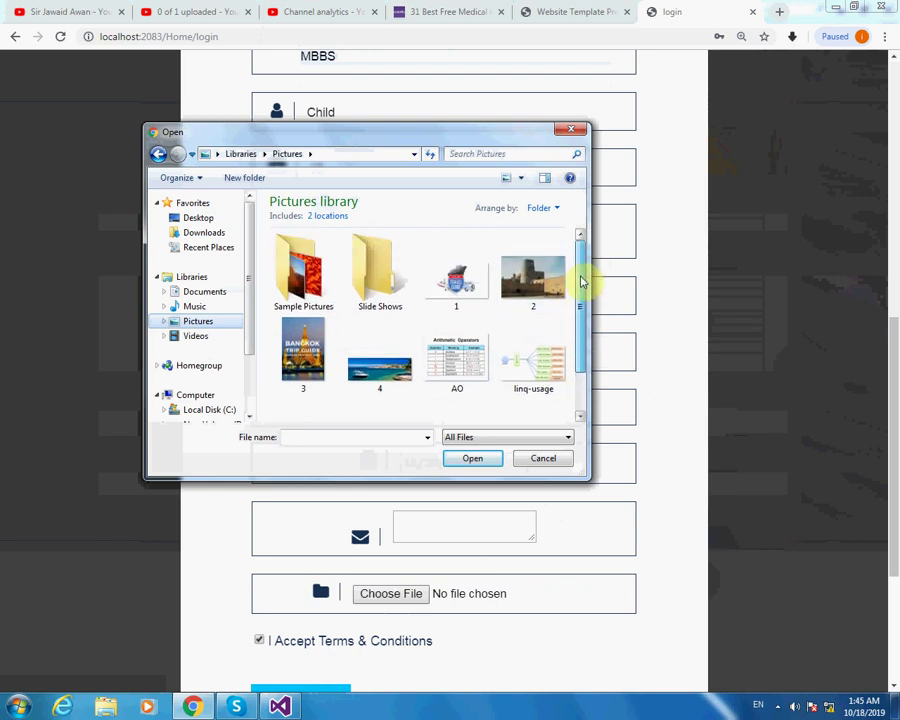
pyautogui.click(249, 352)
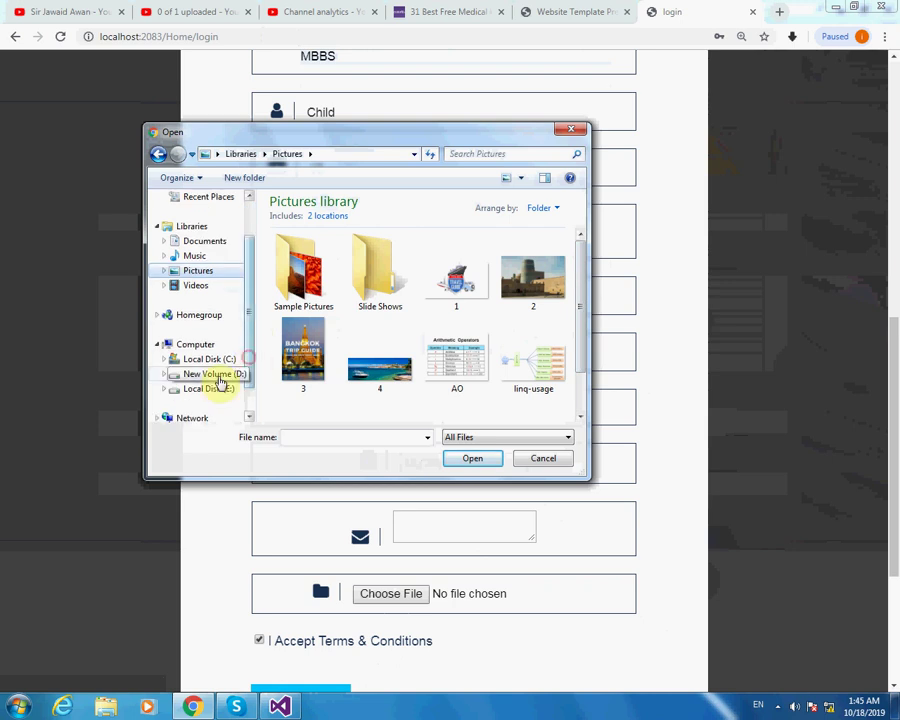
pyautogui.click(205, 241)
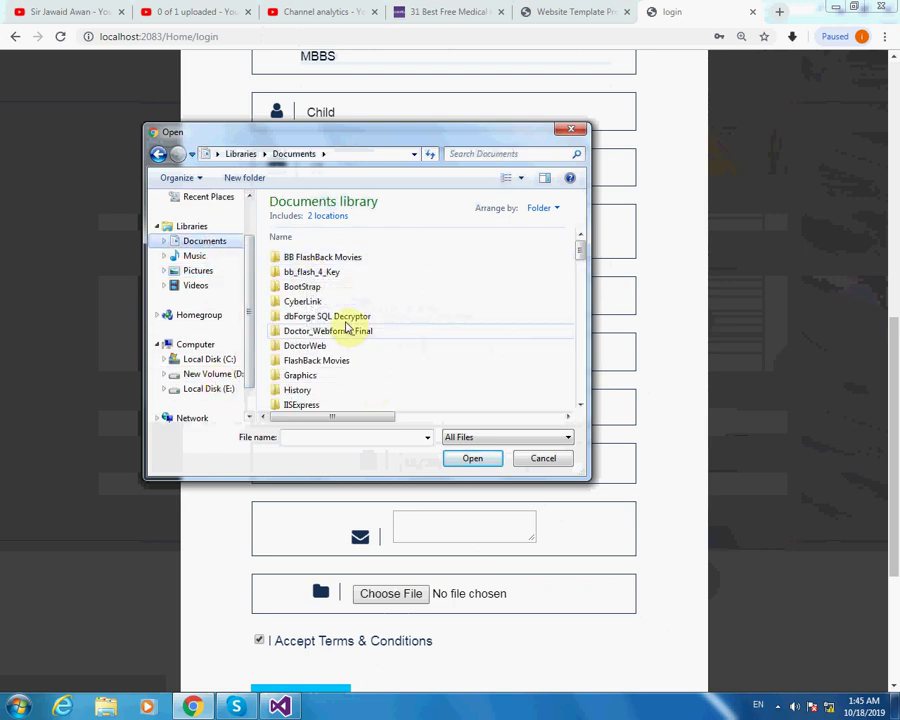
pyautogui.click(199, 270)
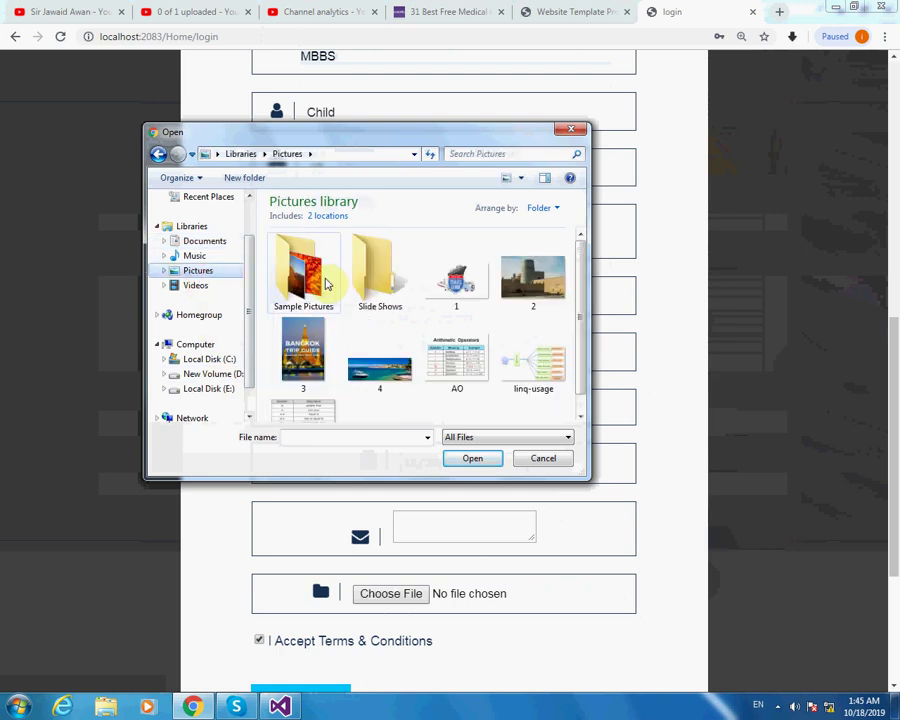
pyautogui.click(462, 290)
pyautogui.click(472, 458)
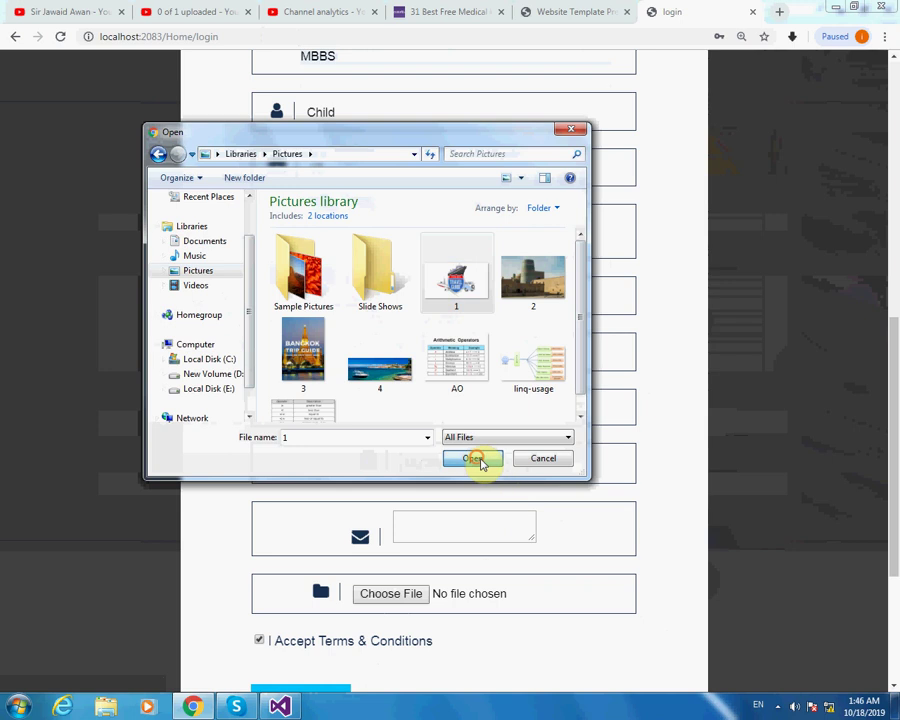
# Submit the doctor registration with Sign up.
pyautogui.scroll(-2, 470, 584)
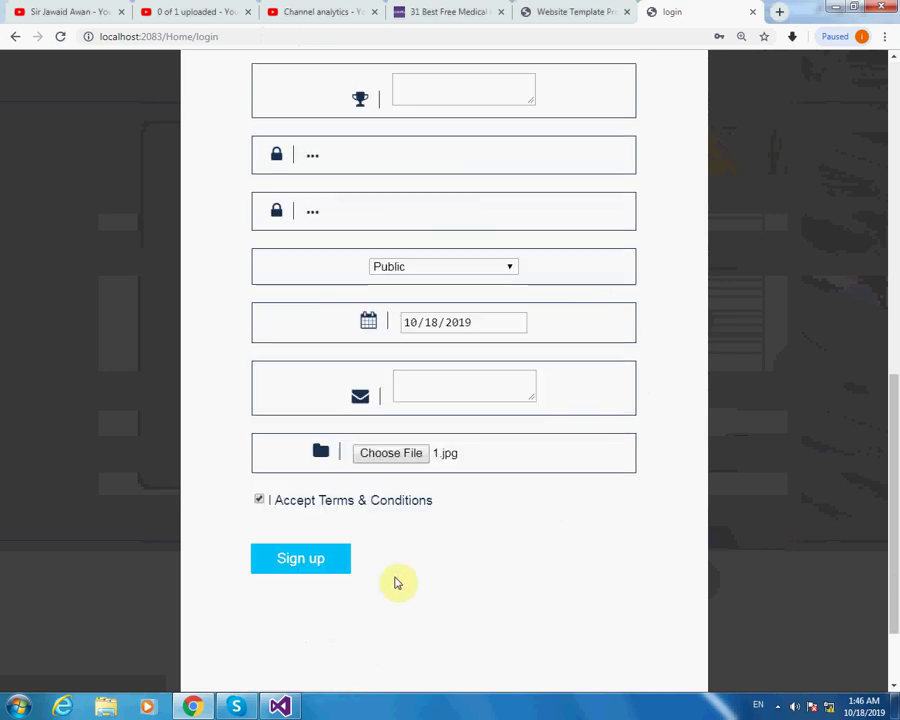
pyautogui.click(323, 568)
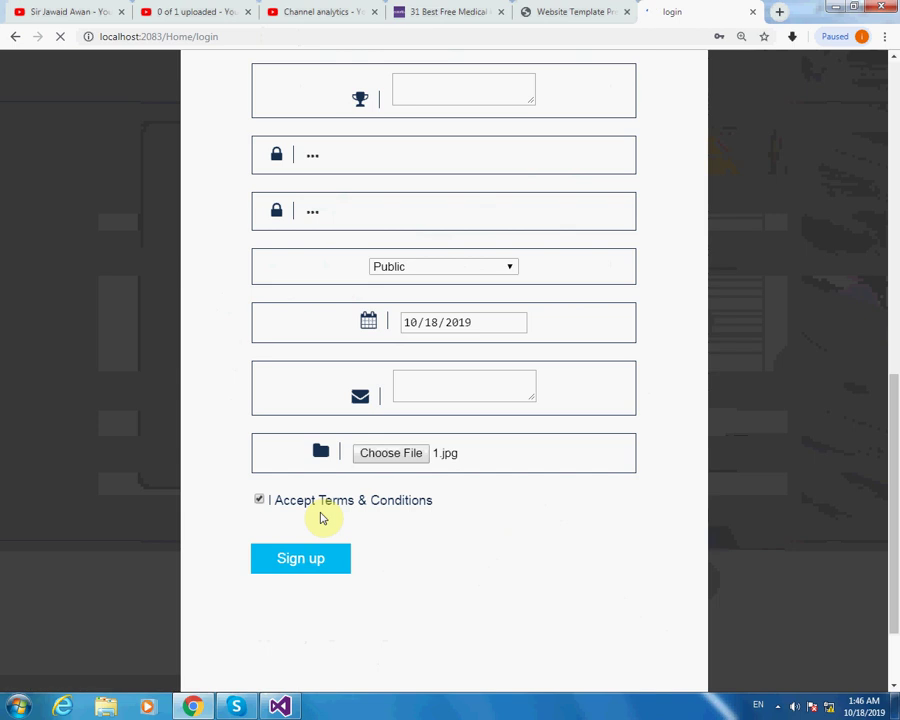
pyautogui.scroll(3, 617, 539)
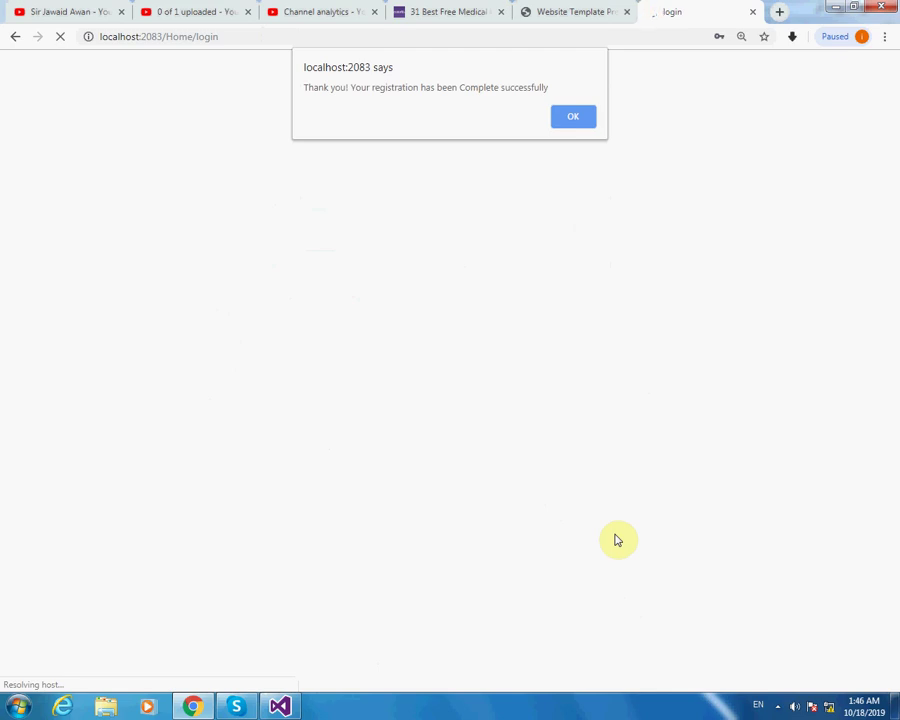
# Dismiss the confirmation and log in with the new doctor's saved e-mail and password.
pyautogui.click(567, 116)
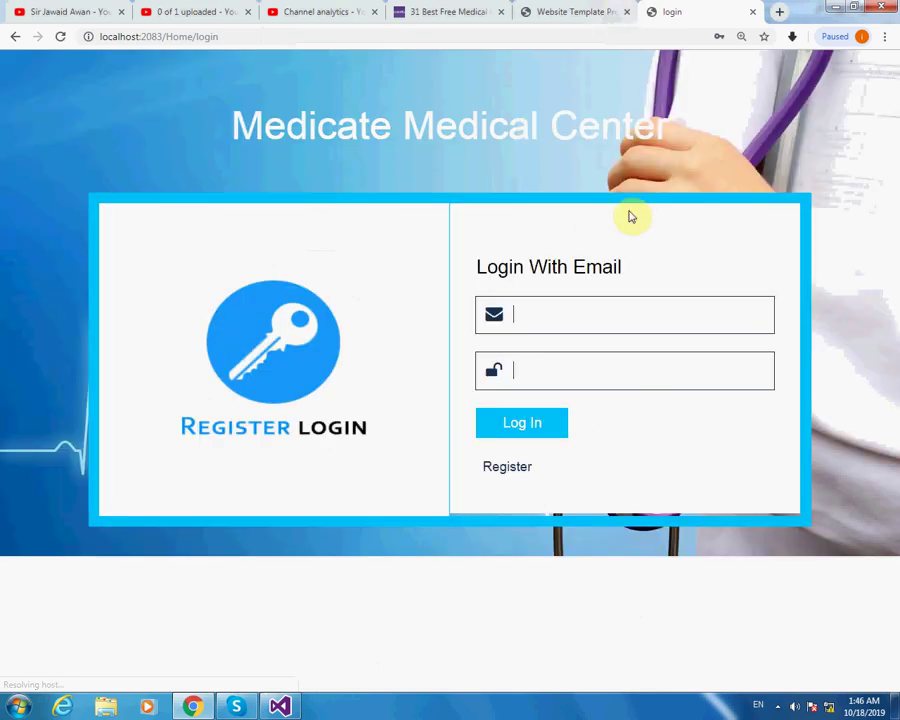
pyautogui.click(528, 316)
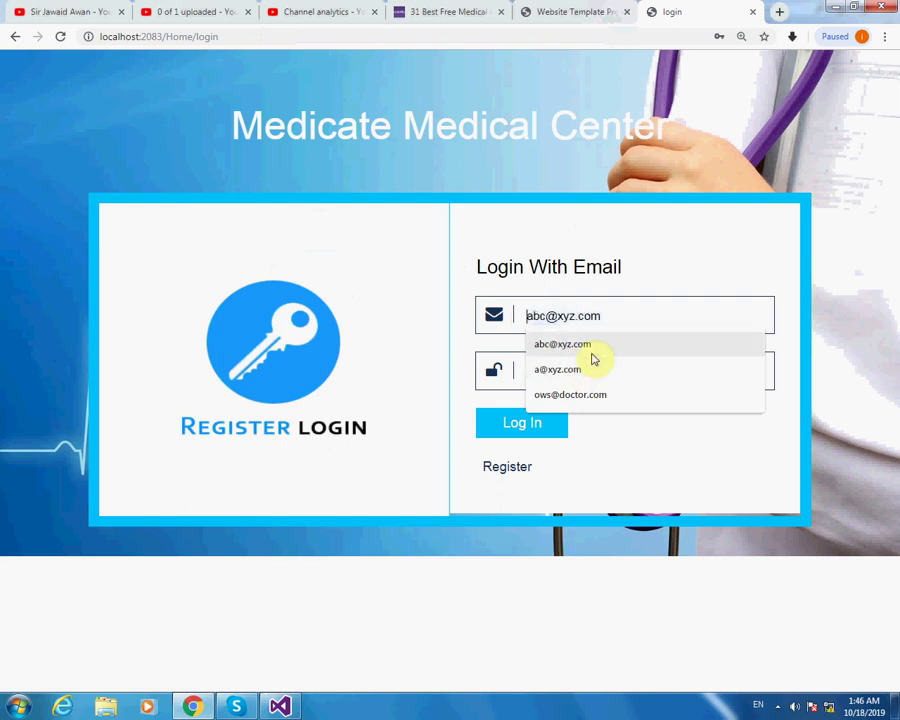
pyautogui.click(596, 395)
pyautogui.click(571, 369)
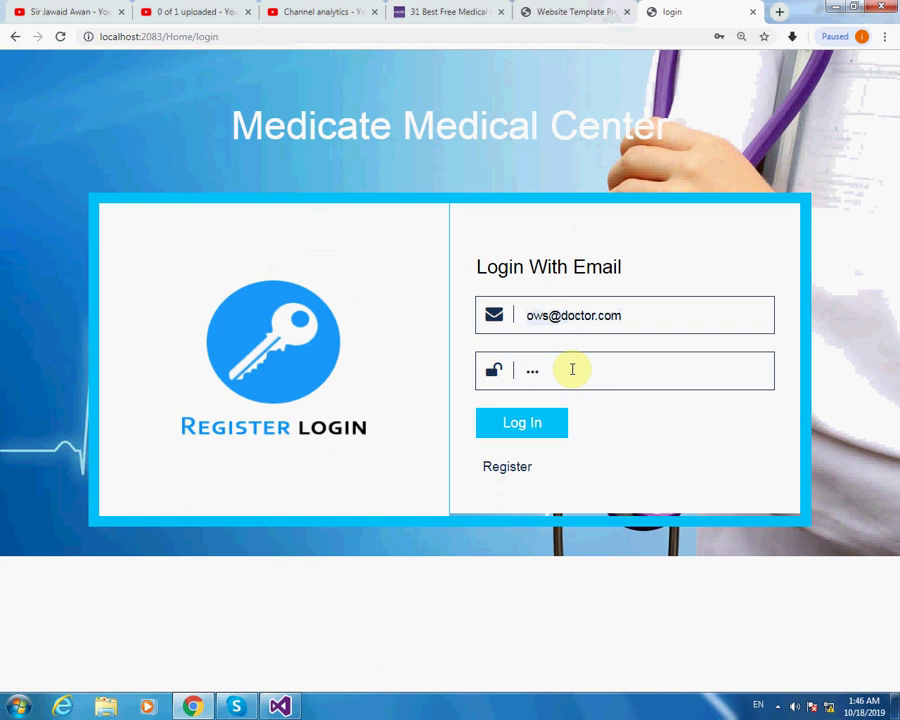
pyautogui.click(537, 425)
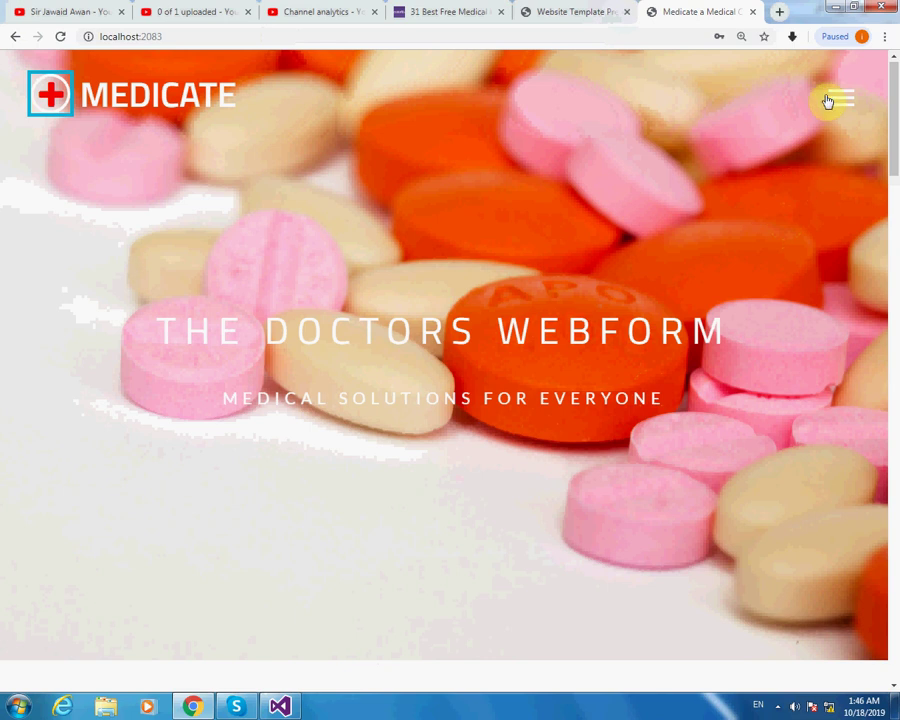
# Jump to the Doctors section and enlarge the new doctor's gallery photo, then close it.
pyautogui.click(840, 97)
pyautogui.click(505, 103)
pyautogui.scroll(4, 720, 448)
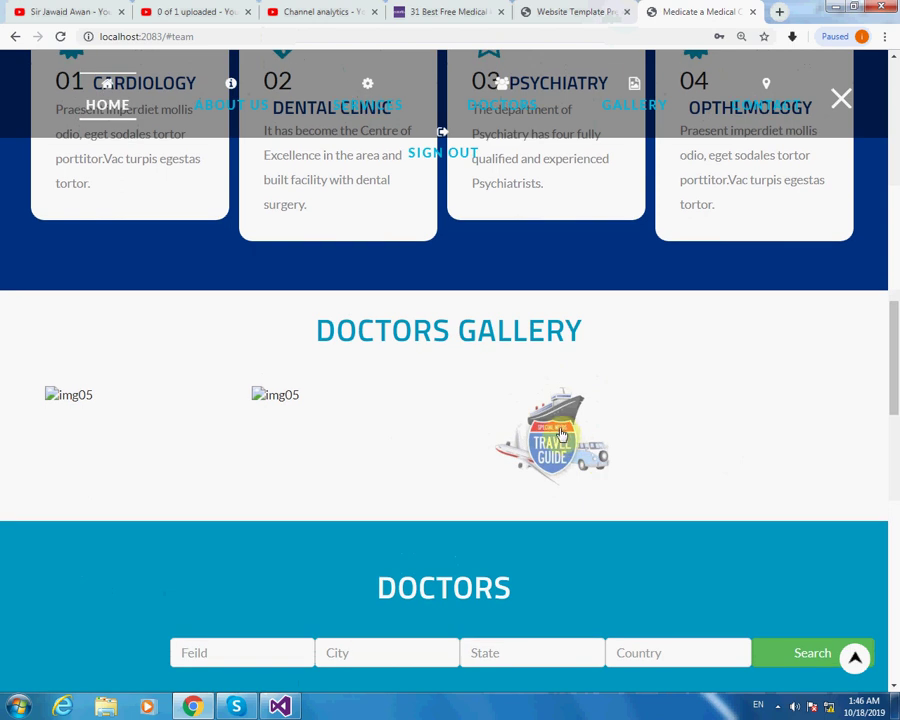
pyautogui.click(554, 444)
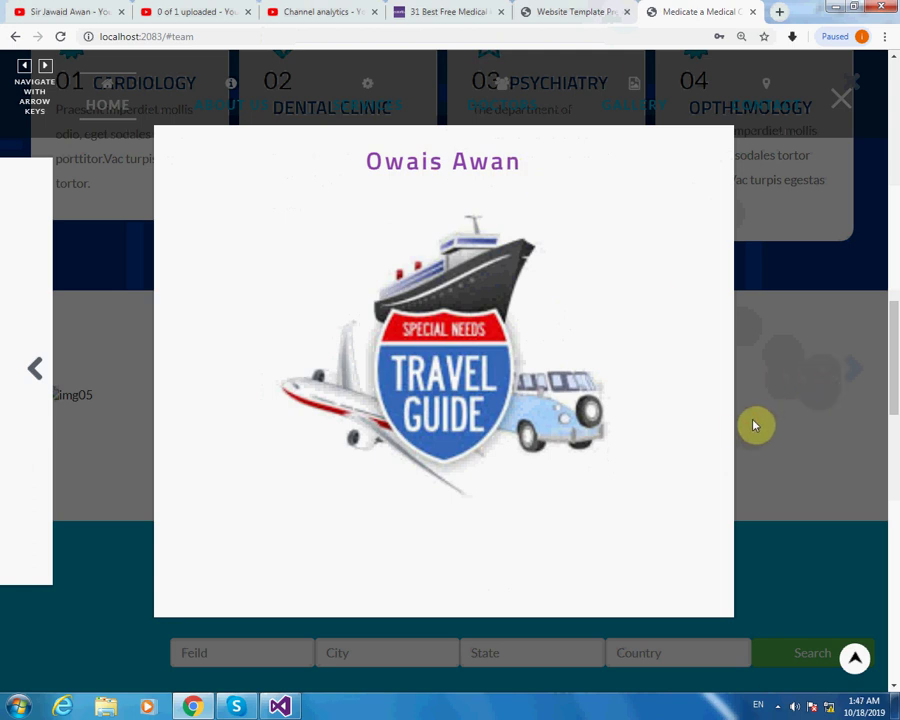
pyautogui.click(844, 102)
# Scroll to the Doctors search bar.
pyautogui.scroll(-3, 710, 395)
pyautogui.scroll(-2, 312, 482)
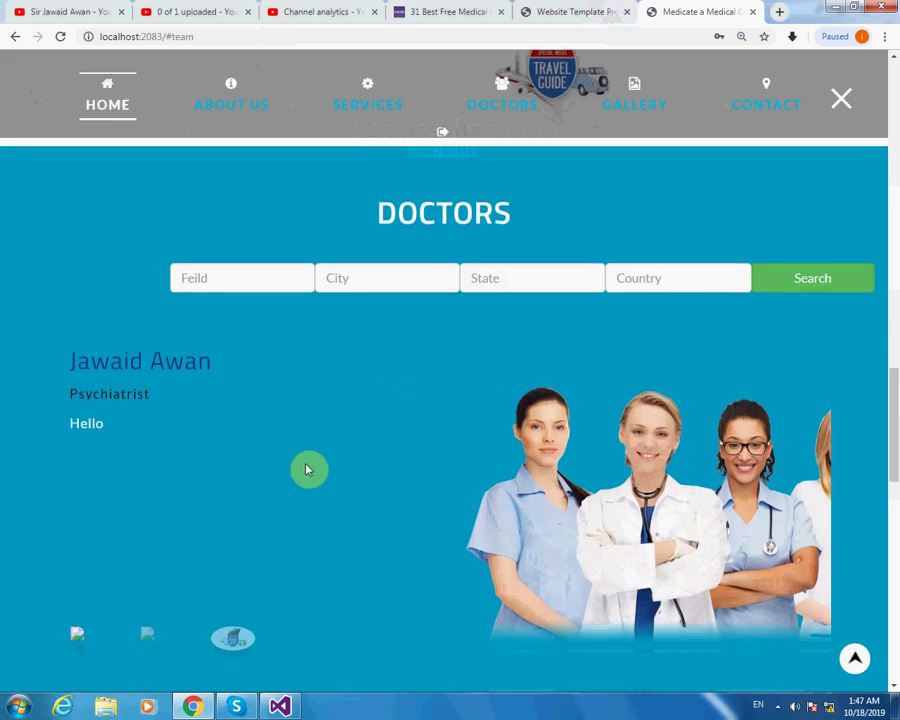
pyautogui.scroll(-3, 324, 500)
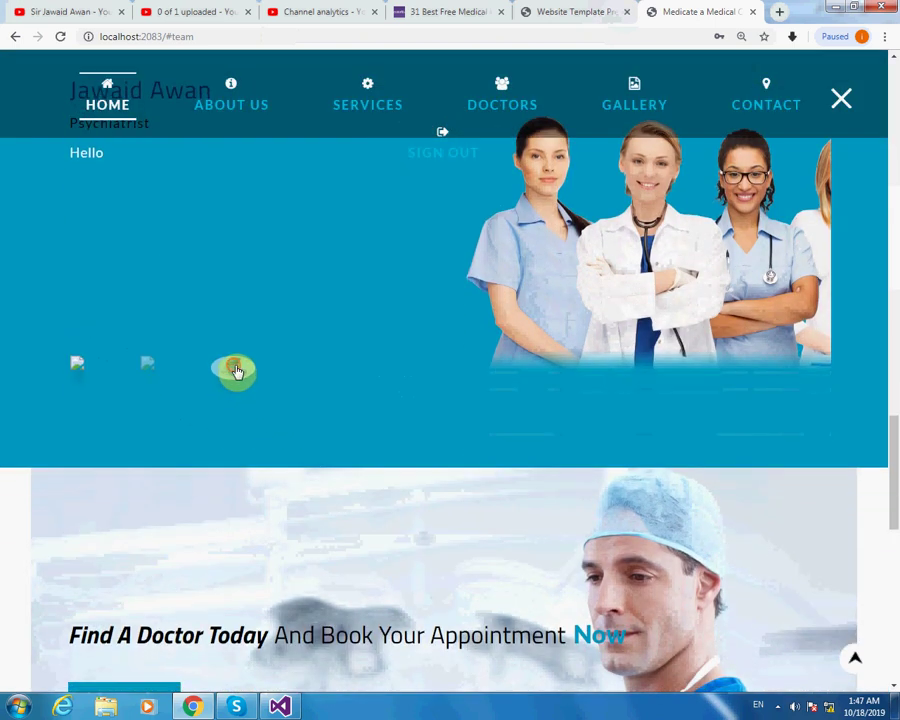
pyautogui.scroll(2, 295, 370)
pyautogui.scroll(1, 303, 371)
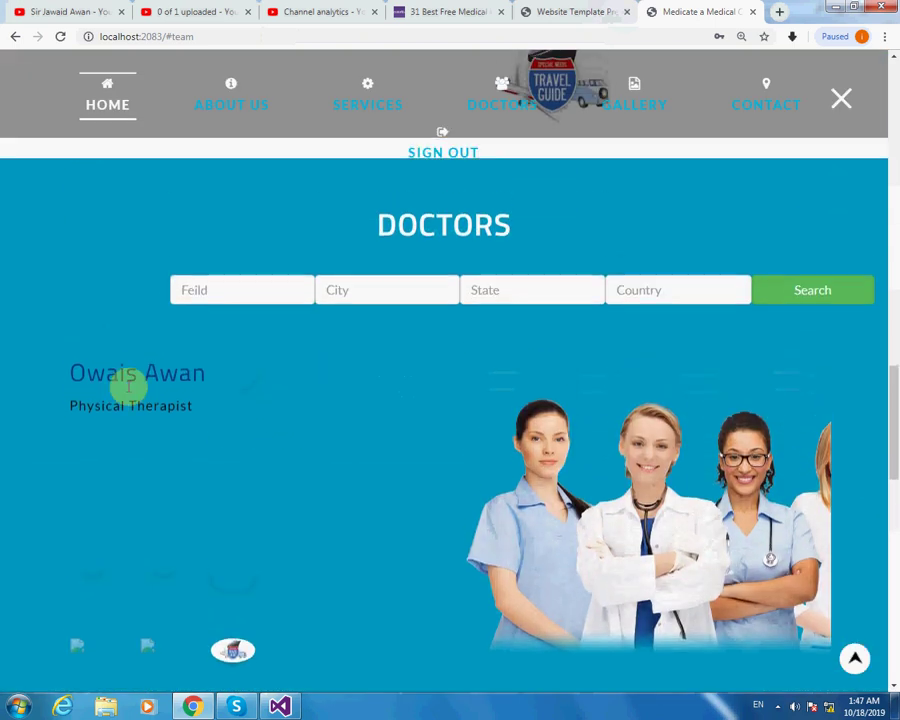
pyautogui.moveTo(88, 408); pyautogui.dragTo(185, 406)
pyautogui.click(192, 410)
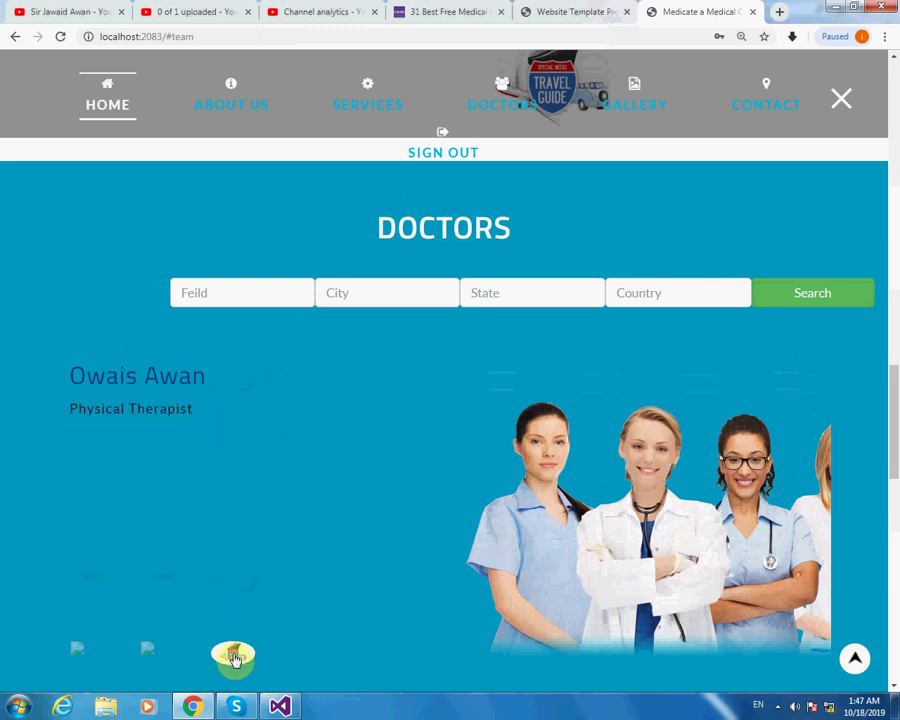
# Search doctors by Physical Therapist, Lahore, Punjab and Pakistan.
pyautogui.click(296, 293)
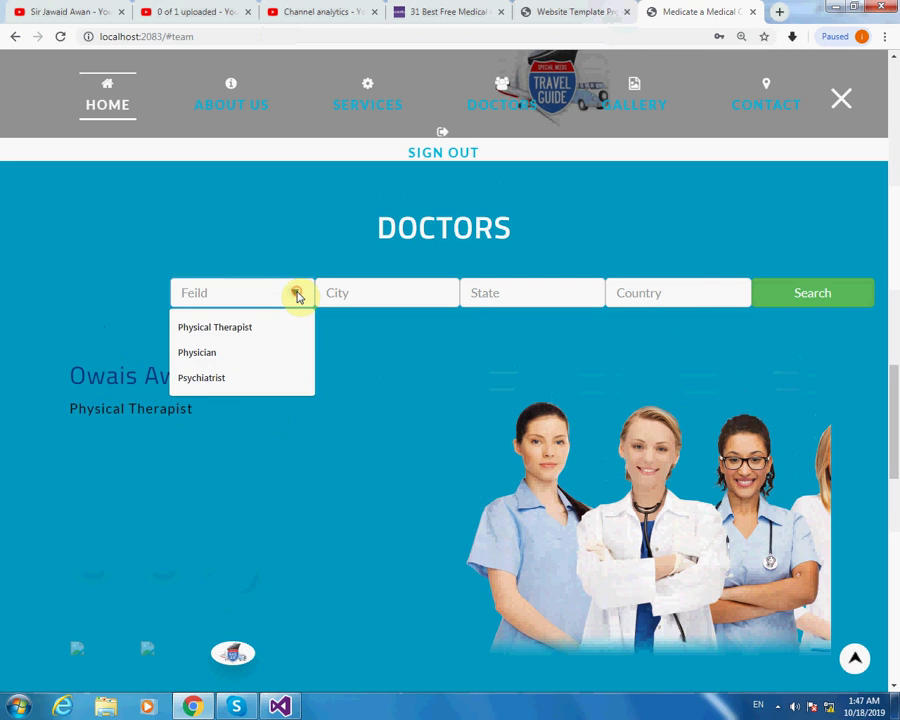
pyautogui.click(263, 330)
pyautogui.click(374, 291)
pyautogui.click(356, 355)
pyautogui.click(528, 287)
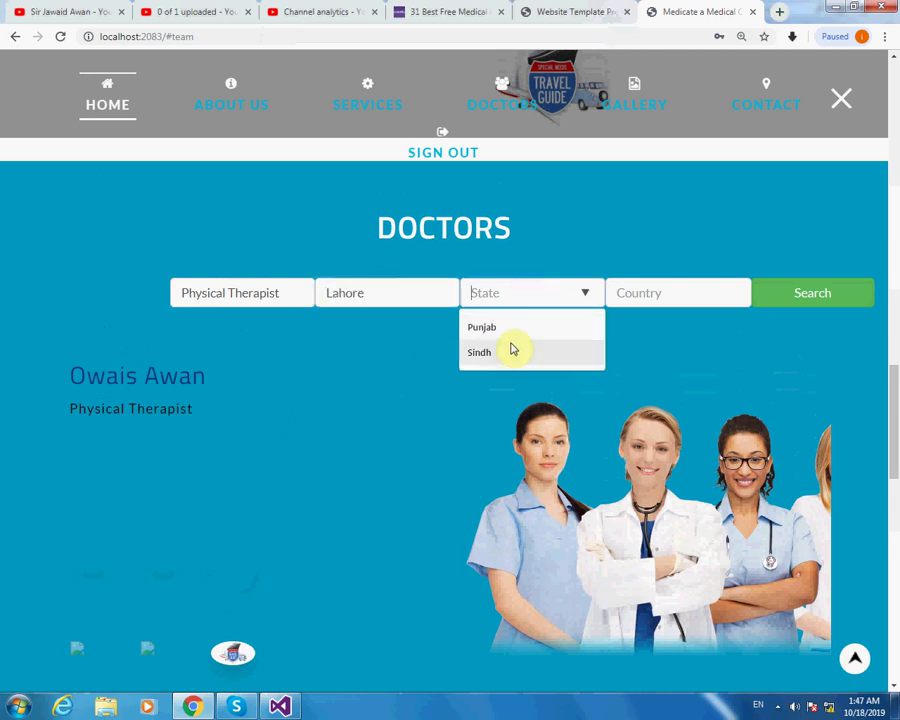
pyautogui.click(508, 328)
pyautogui.click(659, 294)
pyautogui.click(661, 325)
pyautogui.click(803, 295)
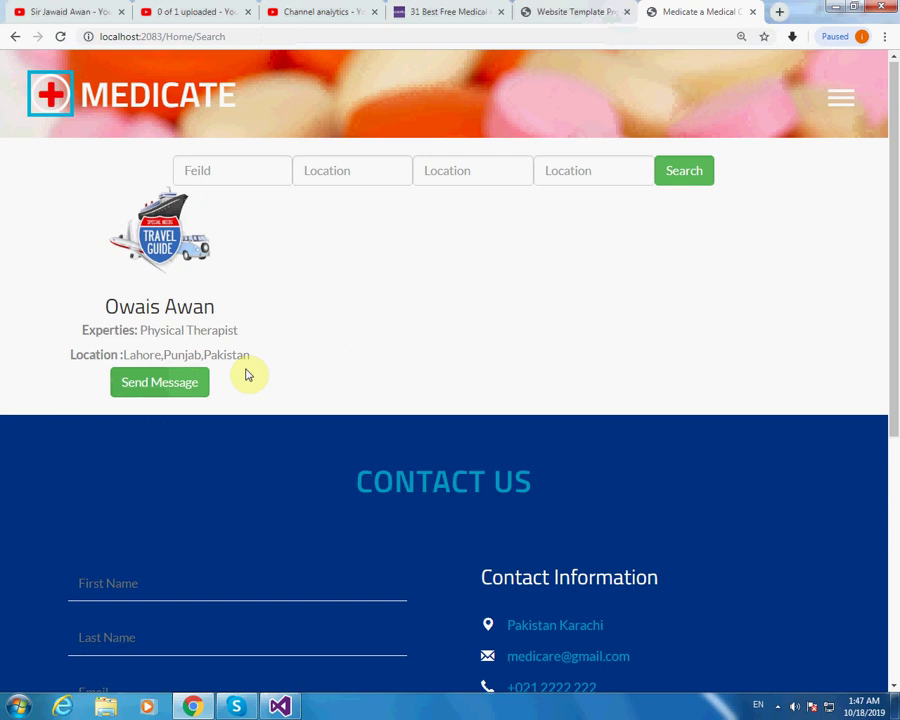
# Send the found doctor the question "How are you?" and dismiss the sent alert.
pyautogui.click(167, 384)
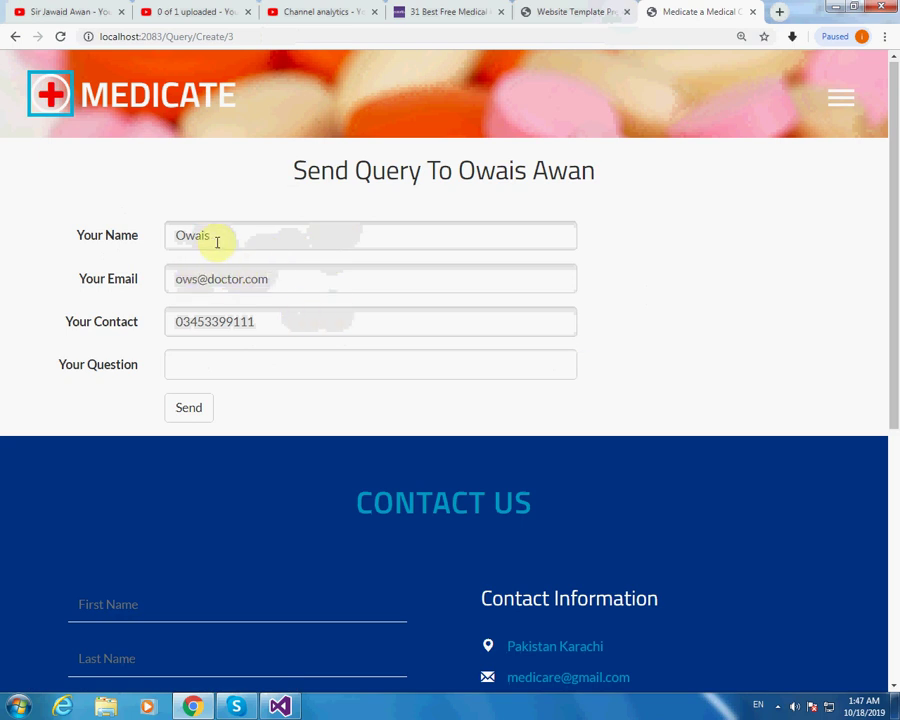
pyautogui.click(209, 361)
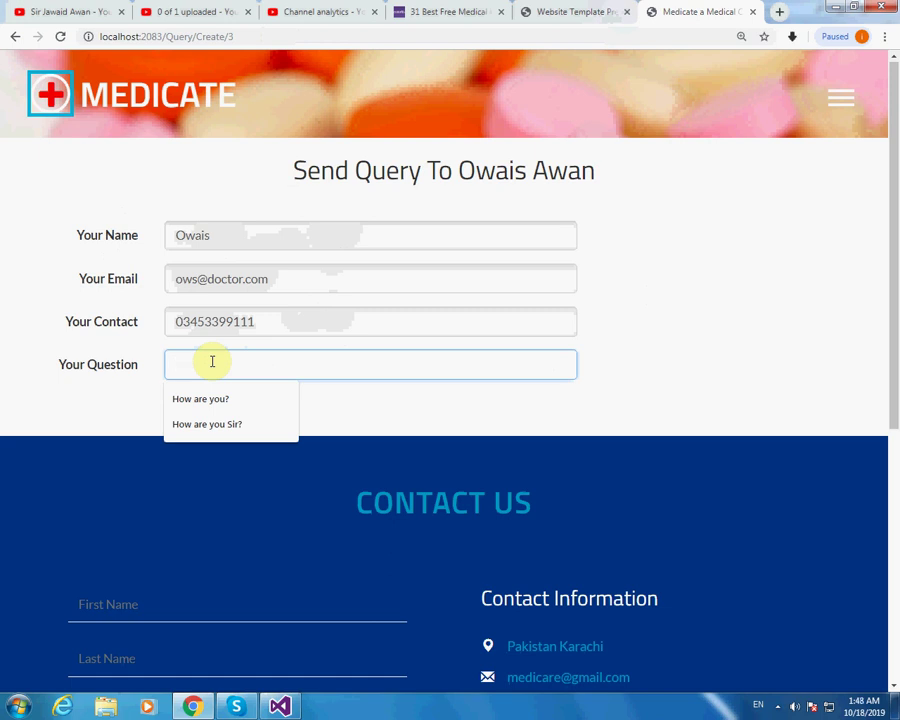
pyautogui.click(268, 399)
pyautogui.click(195, 408)
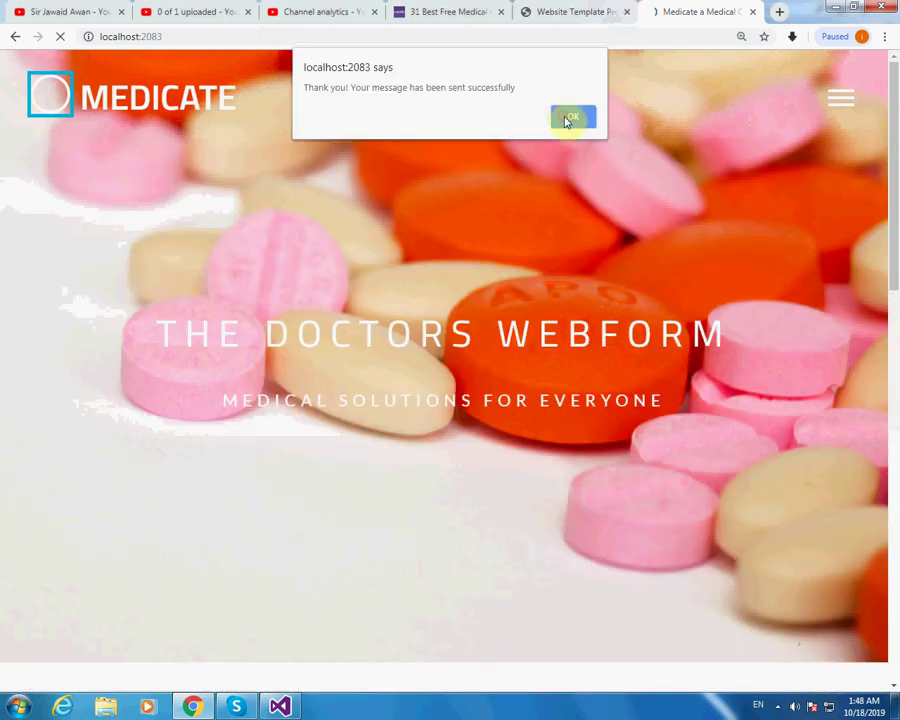
pyautogui.click(567, 116)
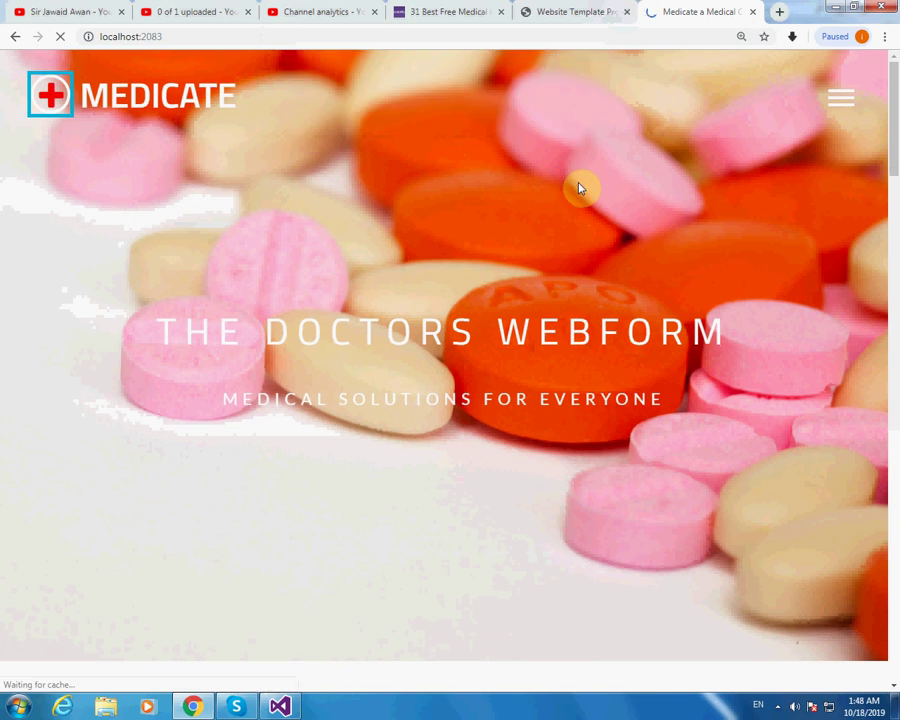
# Open the quick appointment form and enter Patient 2 with the saved phone number.
pyautogui.scroll(-15, 578, 188)
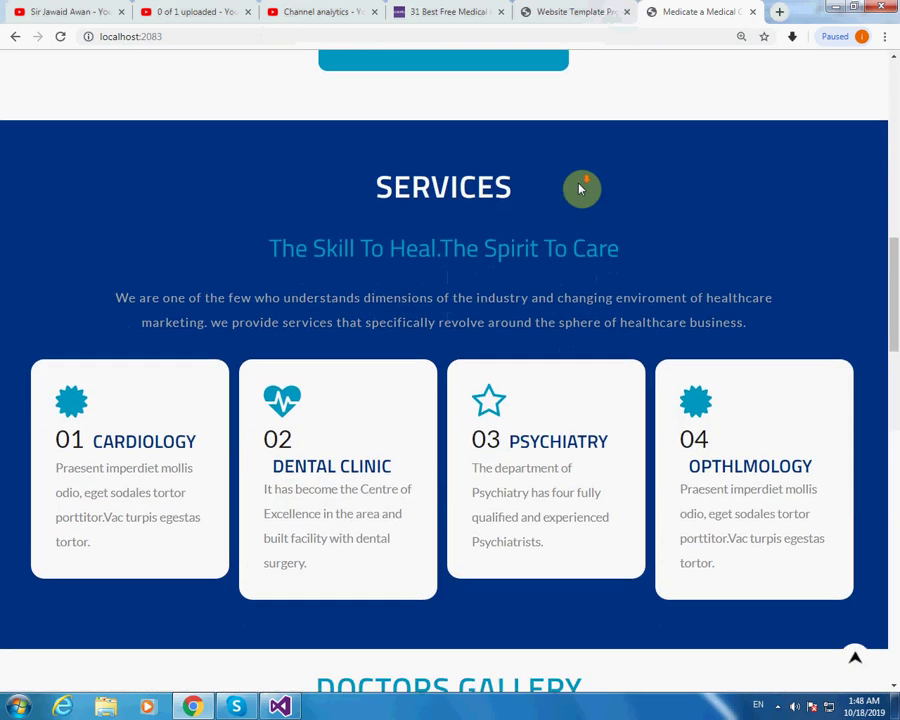
pyautogui.scroll(-1, 580, 190)
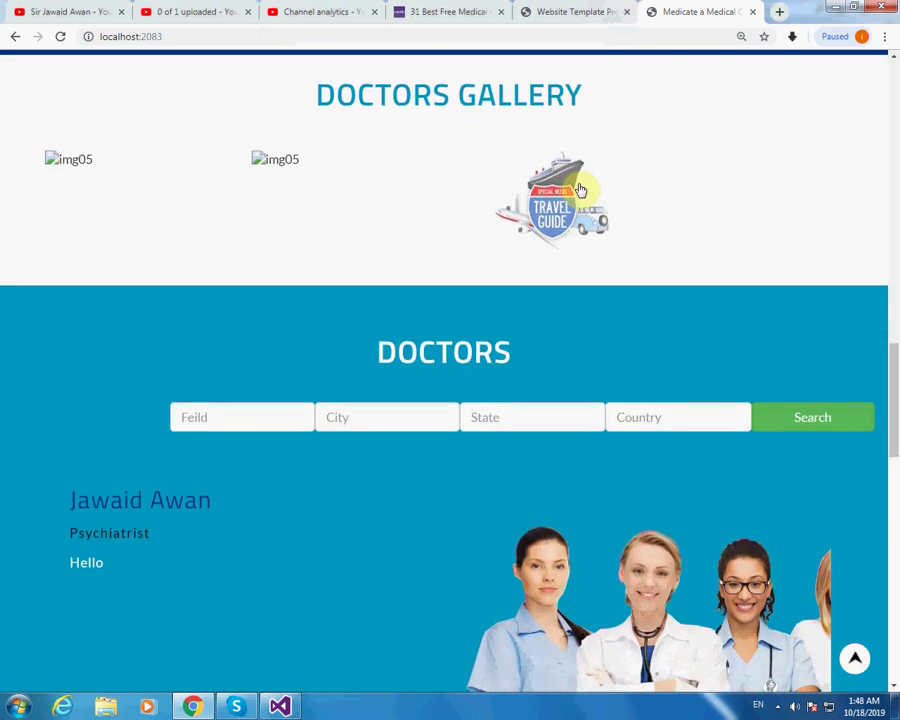
pyautogui.scroll(-8, 580, 188)
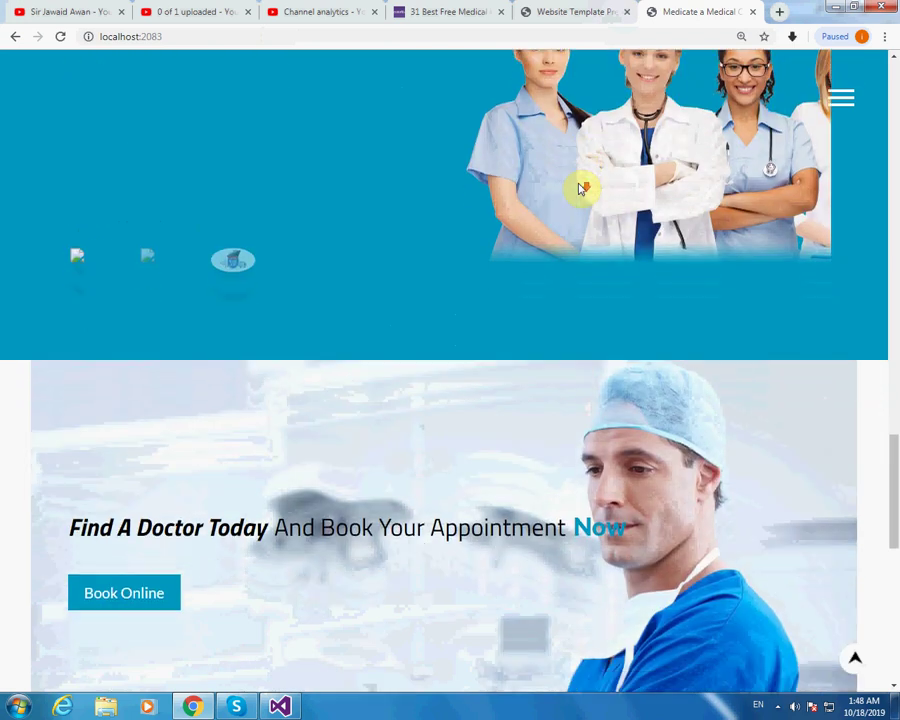
pyautogui.scroll(1, 578, 186)
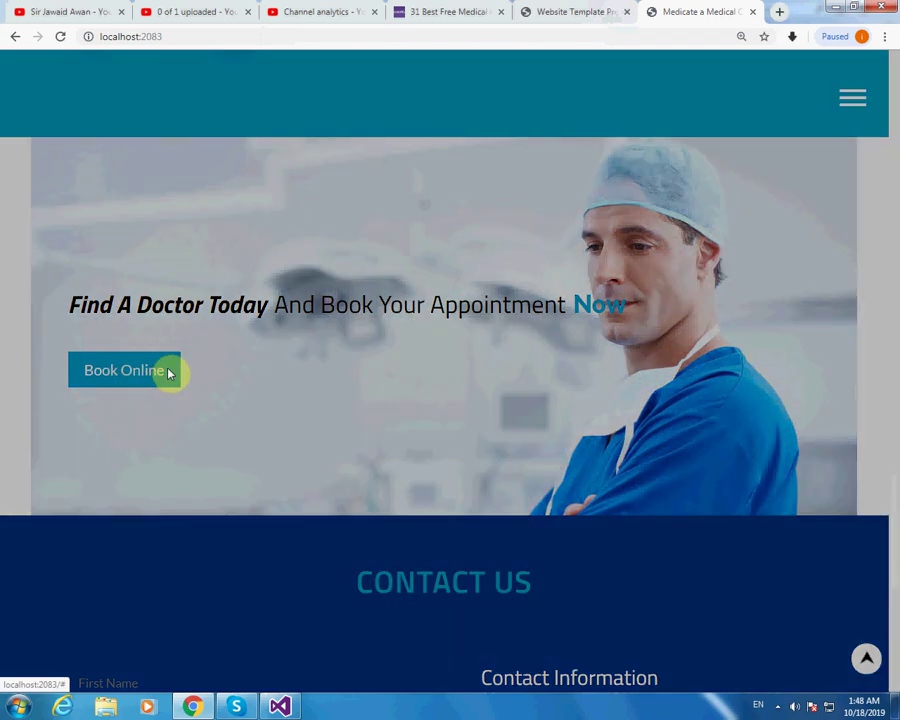
pyautogui.click(170, 372)
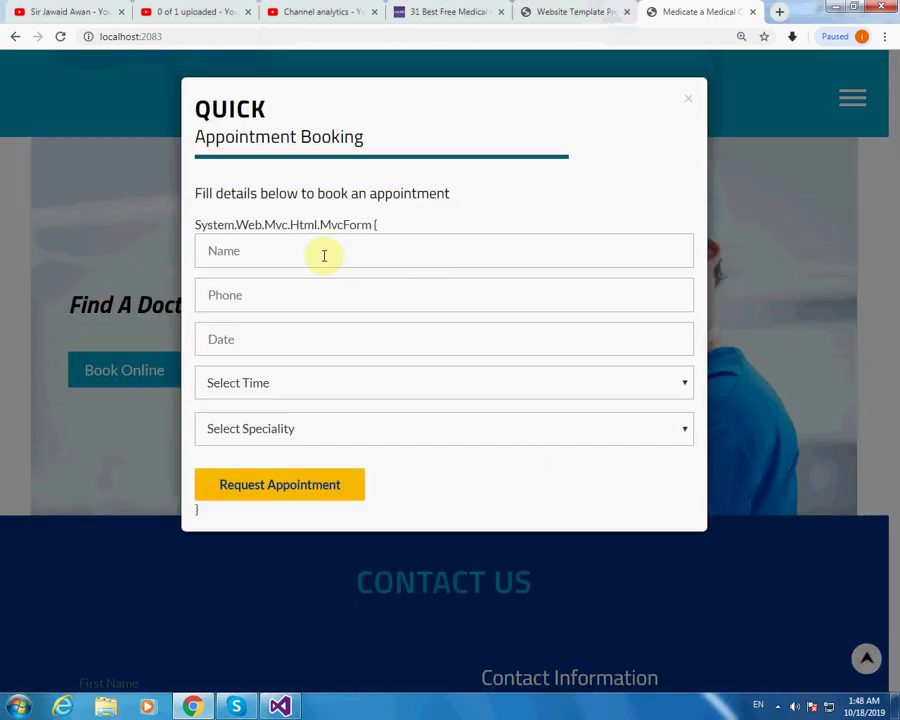
pyautogui.click(428, 255)
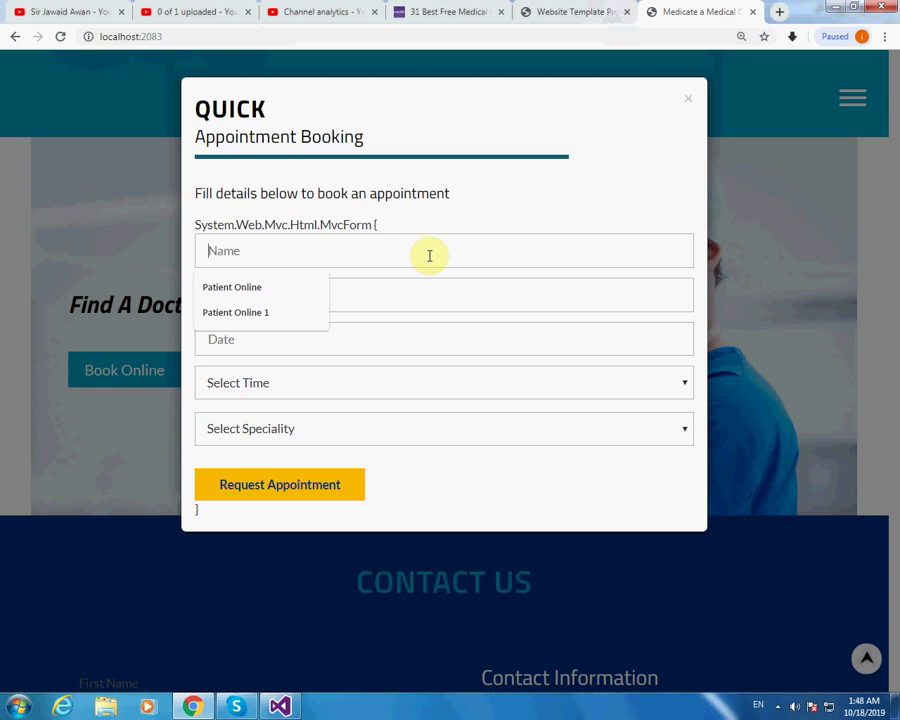
pyautogui.write('Patient 2')
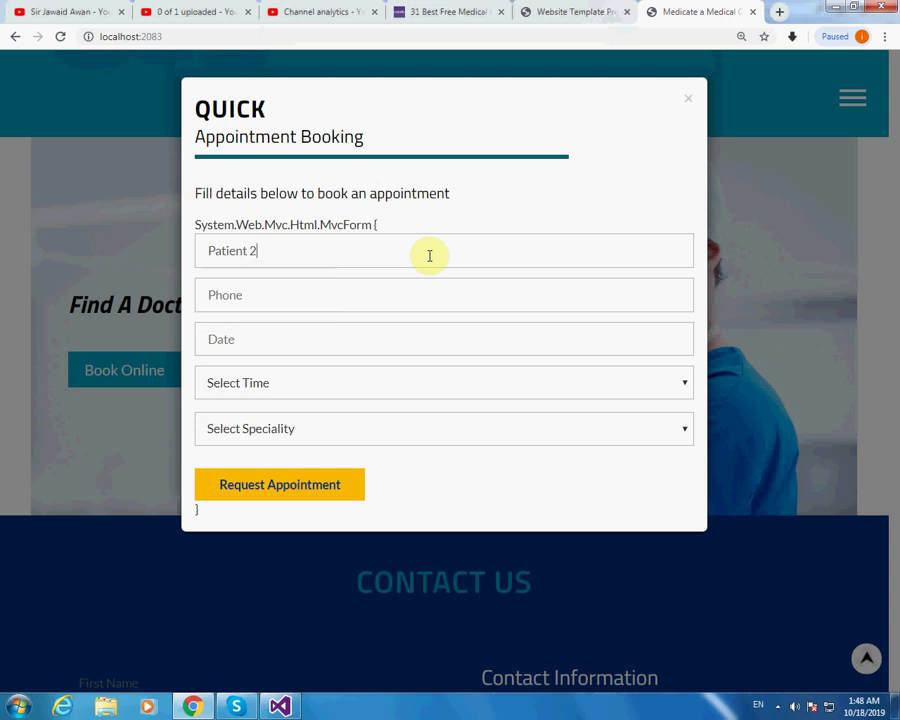
pyautogui.click(405, 298)
pyautogui.click(294, 336)
# Request the appointment for 10/22/2019, 09:30-10:00, with a Physical Therapist.
pyautogui.click(354, 342)
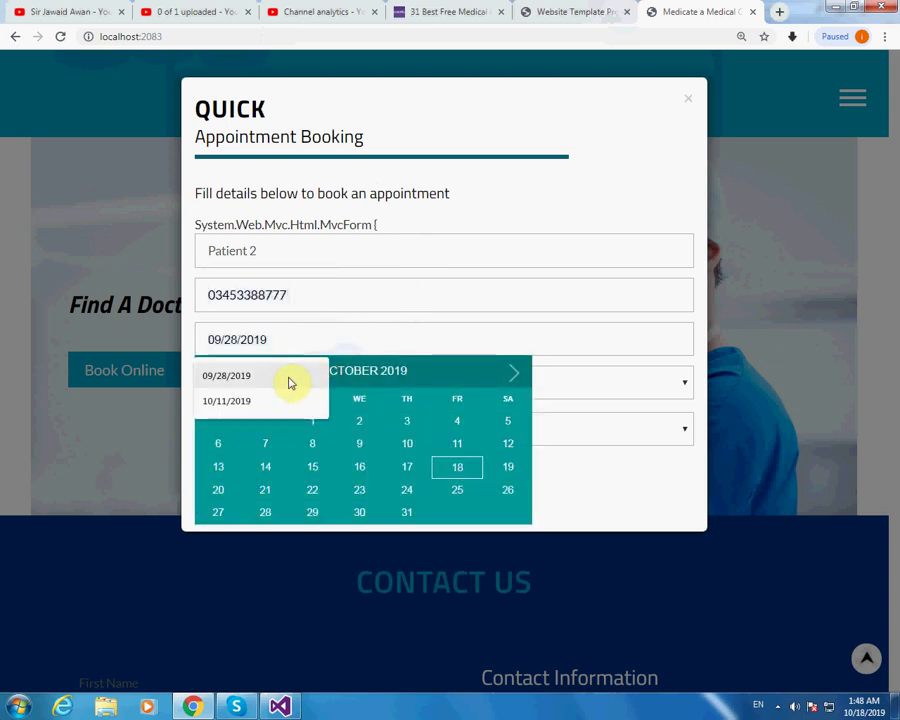
pyautogui.click(440, 380)
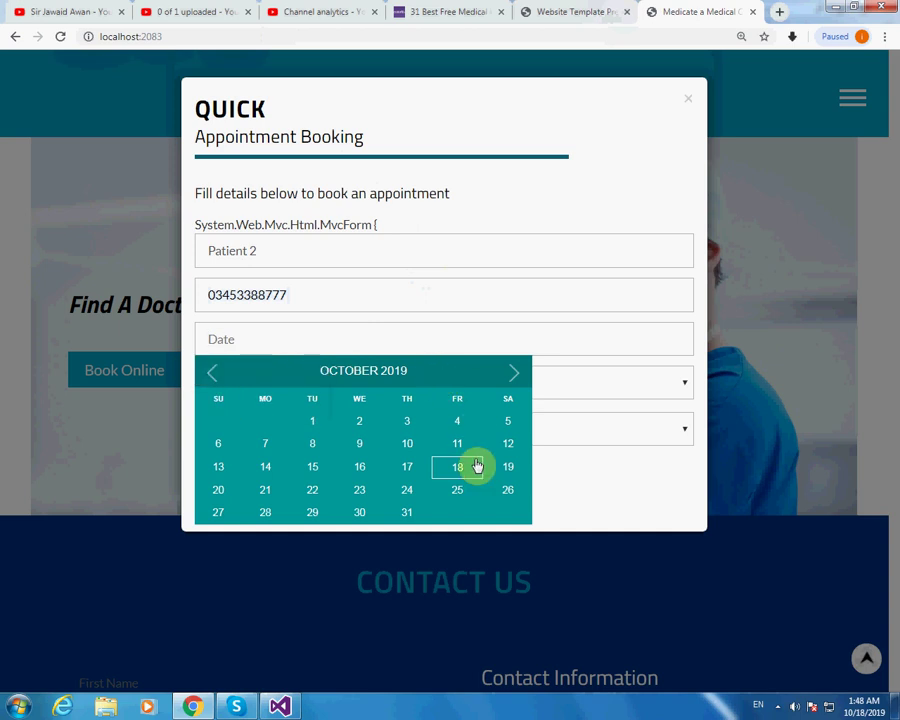
pyautogui.click(313, 497)
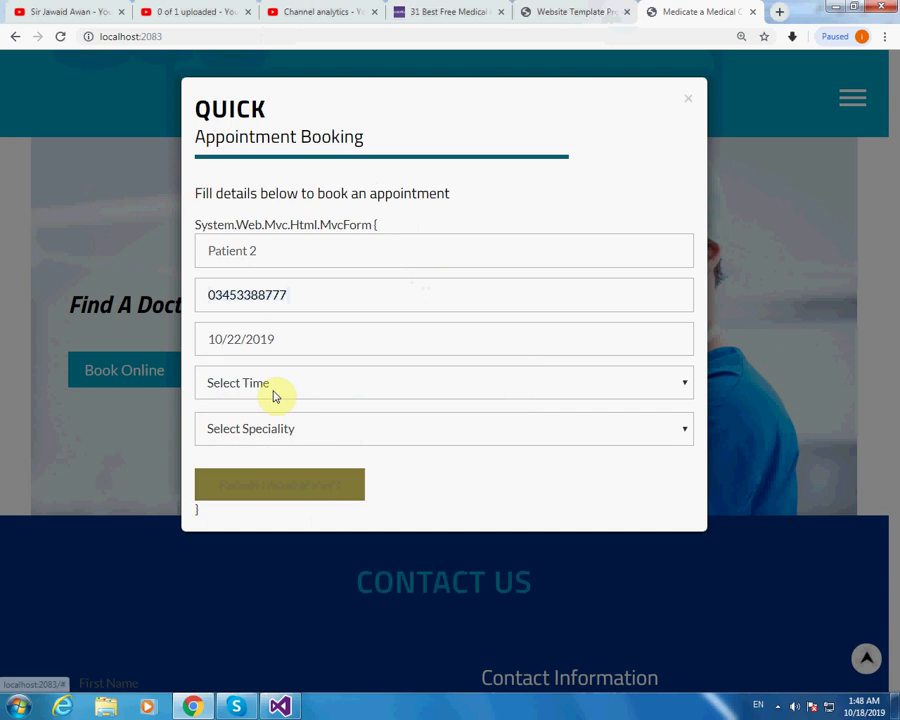
pyautogui.click(283, 386)
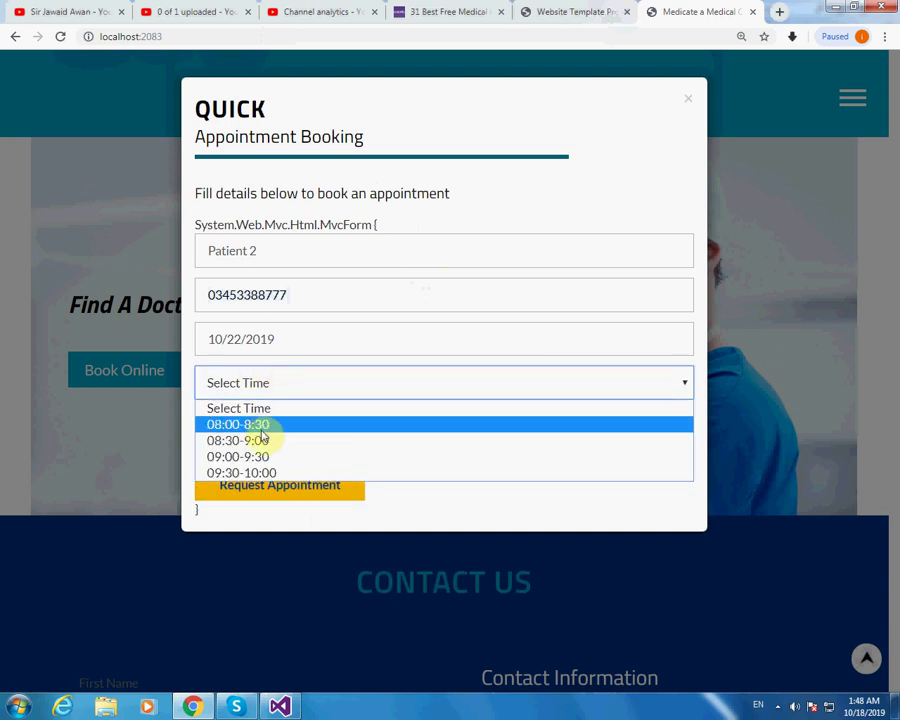
pyautogui.click(282, 472)
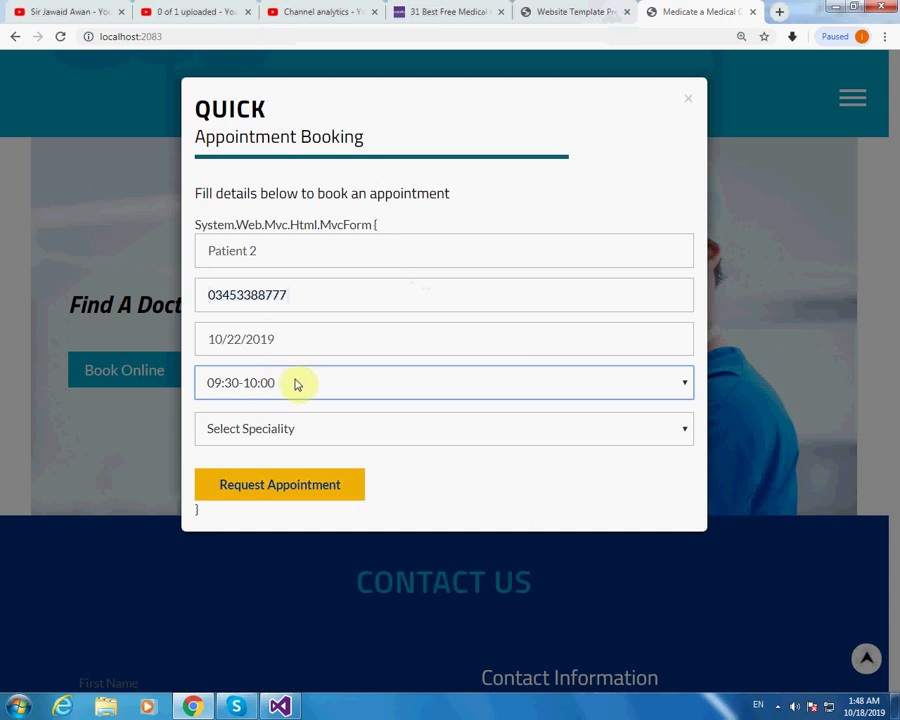
pyautogui.click(297, 430)
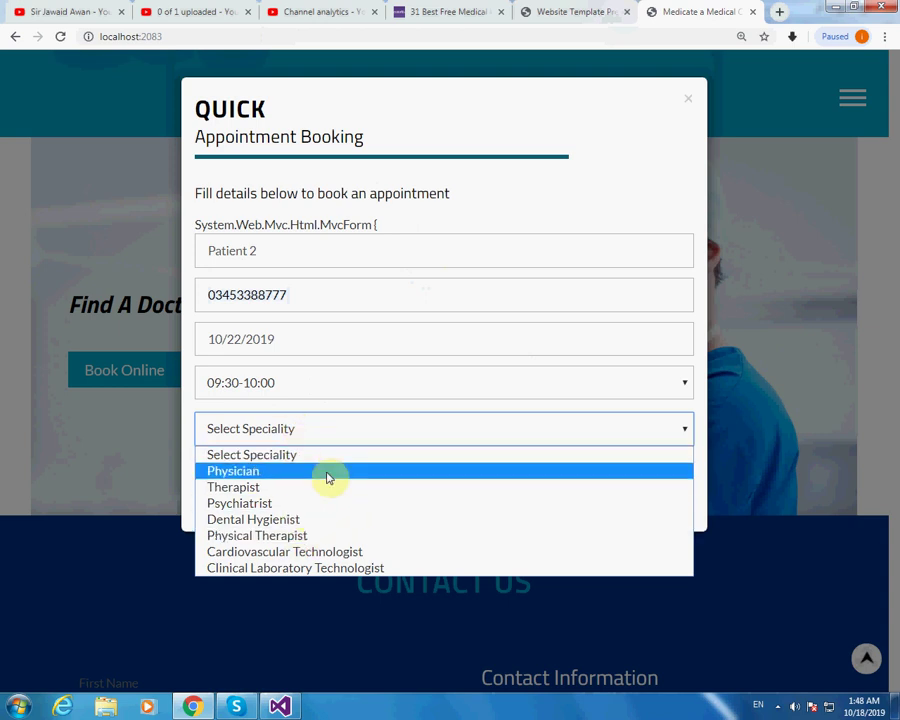
pyautogui.click(280, 535)
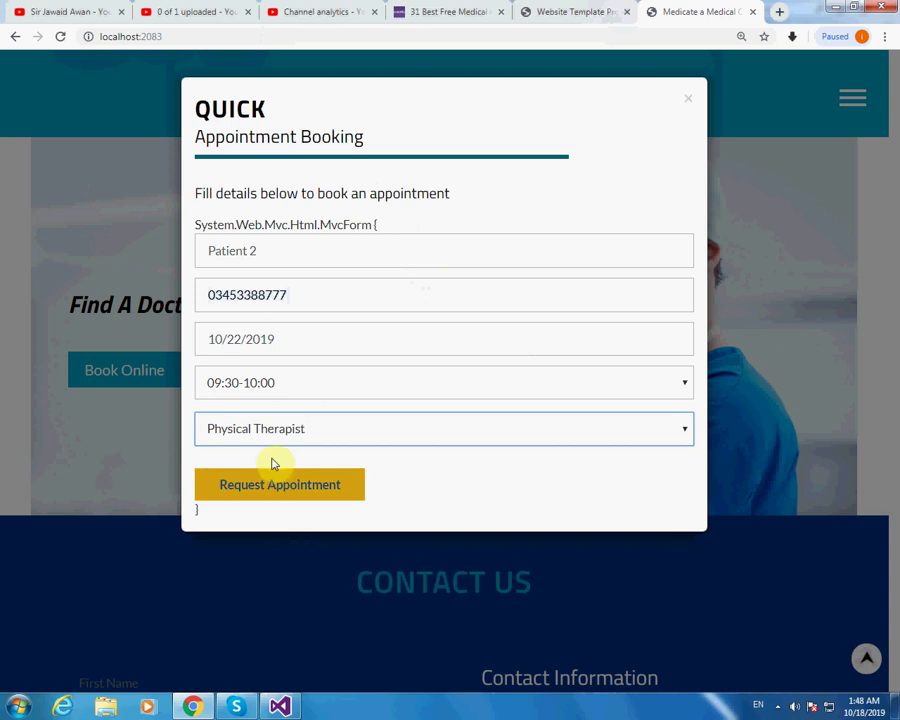
pyautogui.click(283, 495)
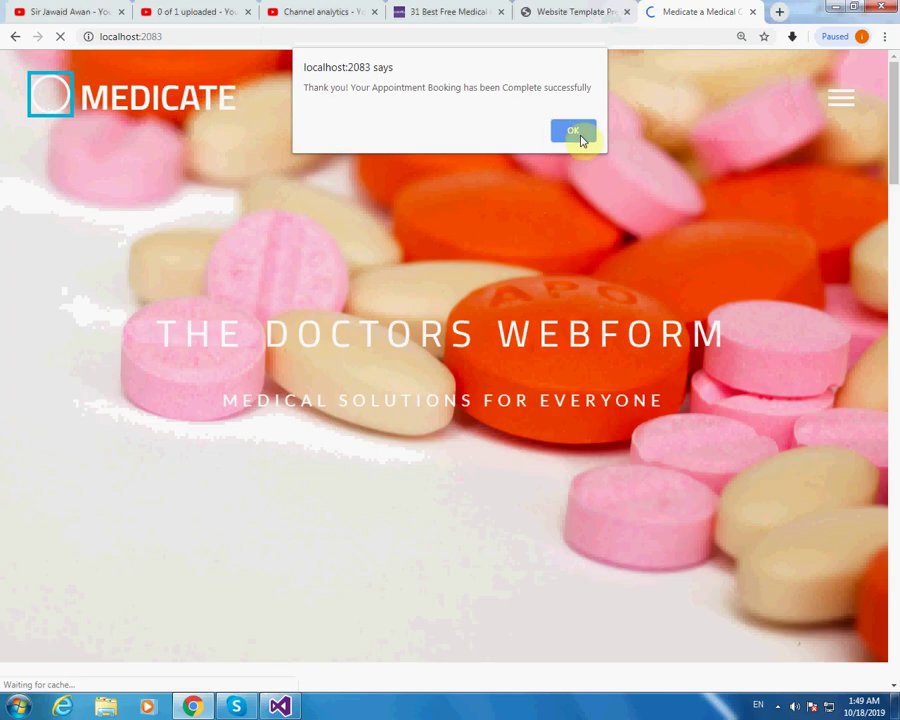
# Dismiss the booking confirmation and scroll down to the Contact Us form.
pyautogui.click(574, 133)
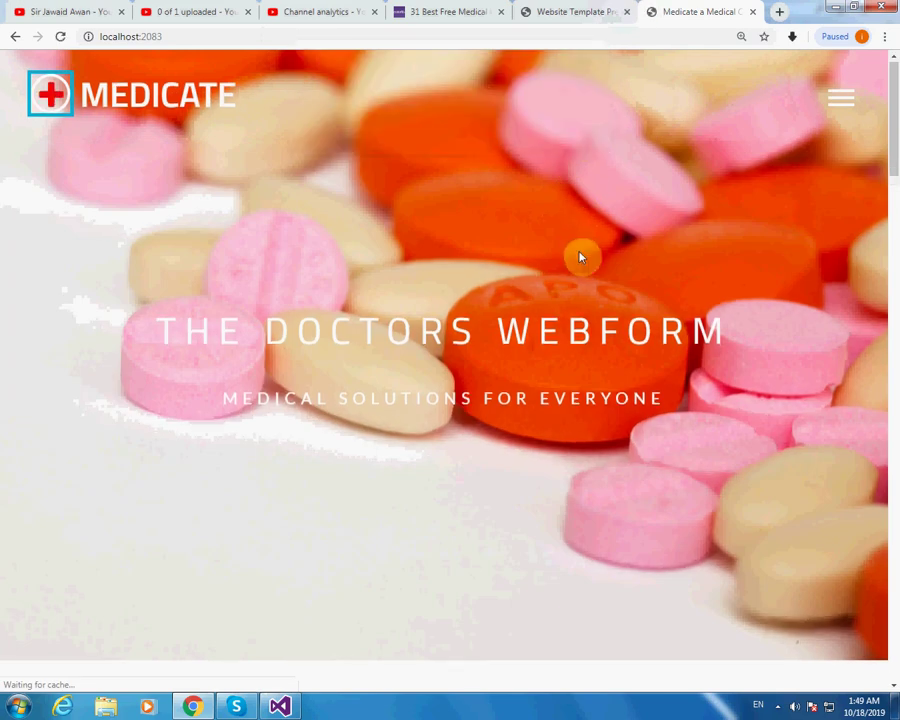
pyautogui.scroll(-15, 580, 255)
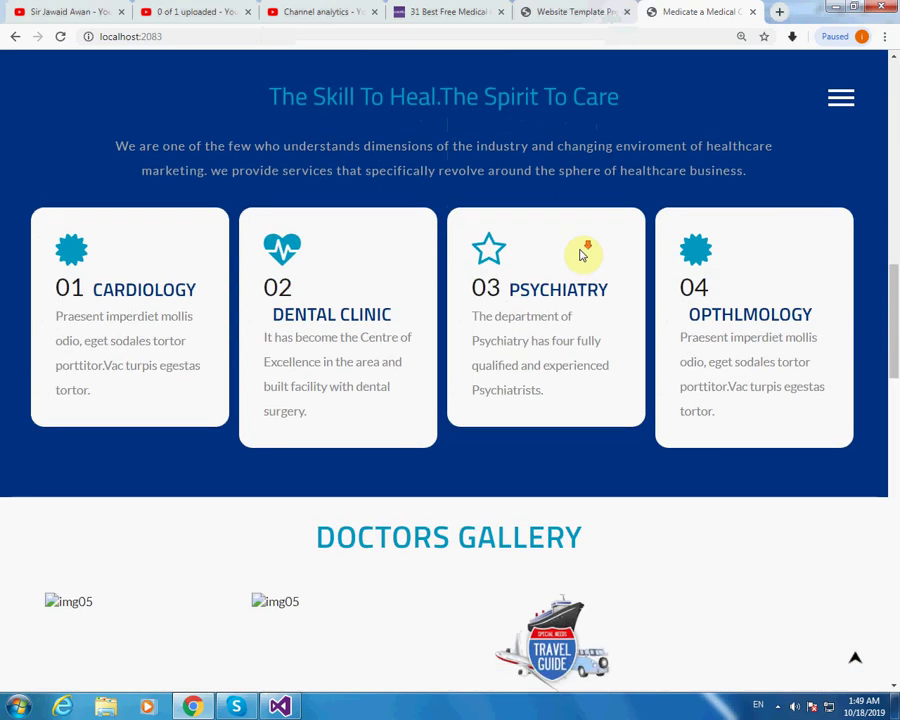
pyautogui.scroll(-3, 580, 255)
pyautogui.scroll(-6, 583, 250)
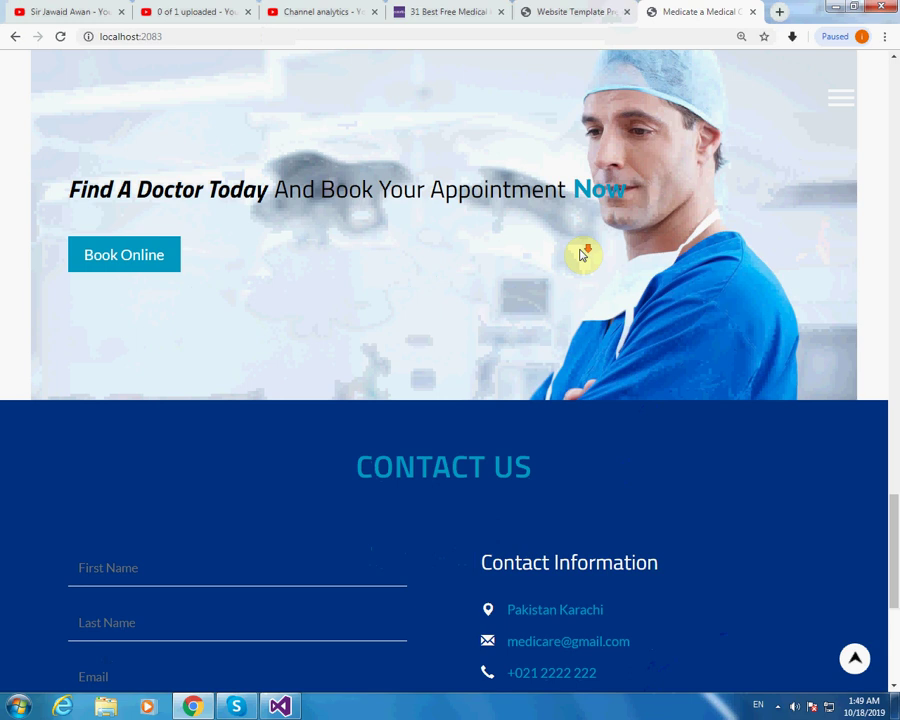
pyautogui.scroll(-3, 480, 256)
# Send a contact message with the sender's name and e-mail, subject 'Just contact', text 'Hello sir'.
pyautogui.click(133, 216)
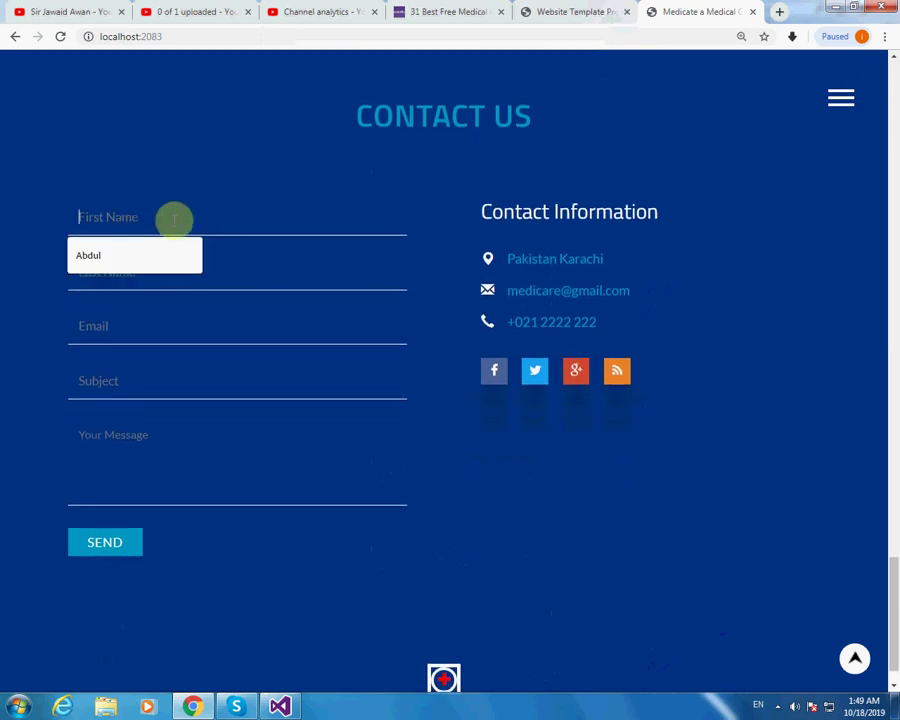
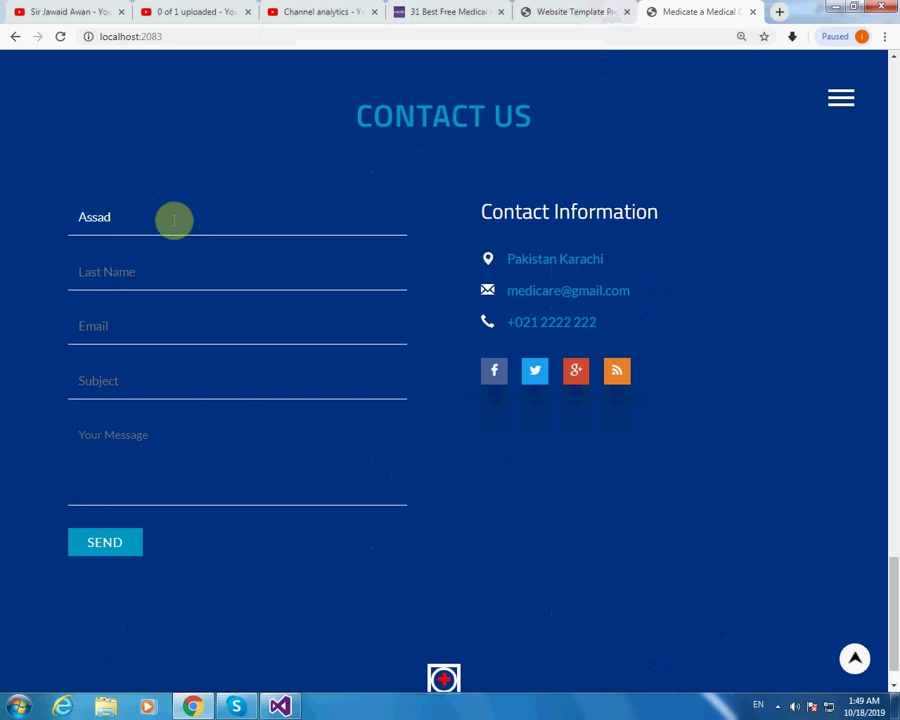
pyautogui.press('Tab')
pyautogui.press('Tab')
pyautogui.write('as')
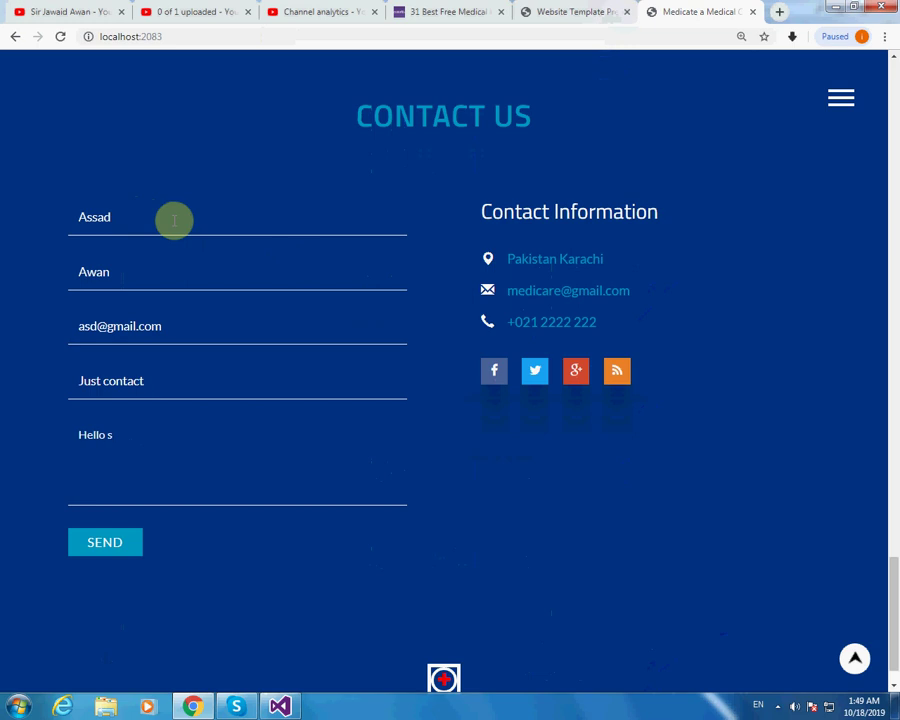
pyautogui.click(125, 545)
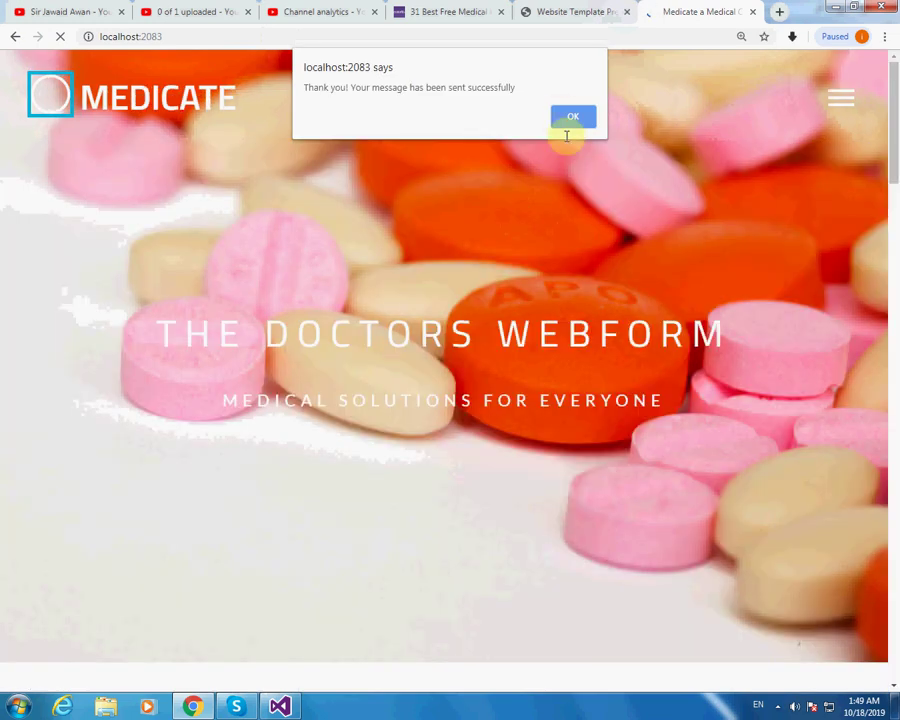
pyautogui.click(572, 116)
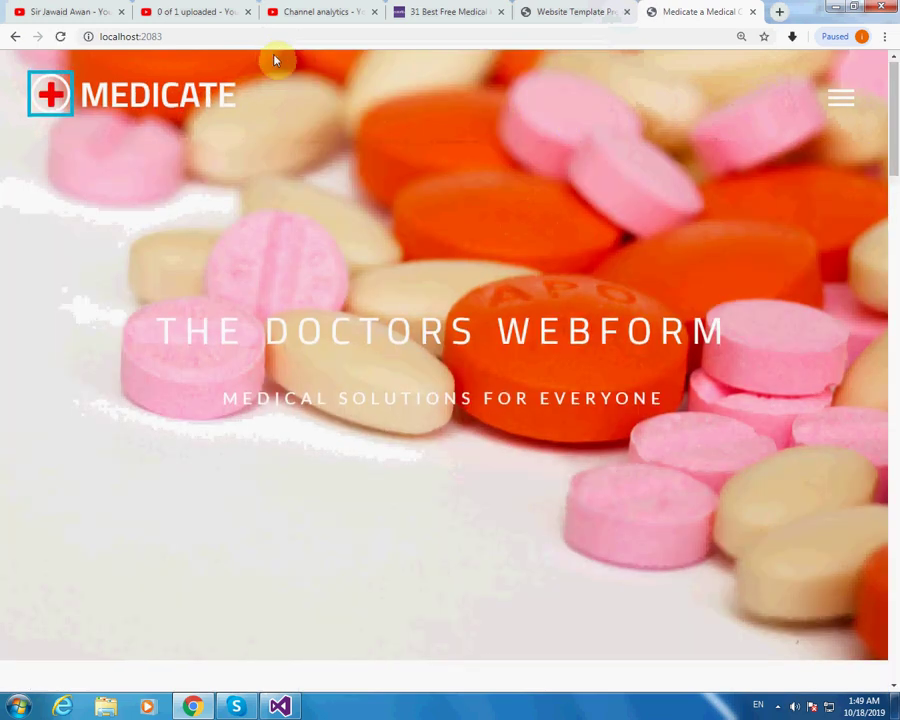
# Edit the browser address to load the admin login page at /admin/Adminlogin.
pyautogui.click(271, 35)
pyautogui.click(275, 36)
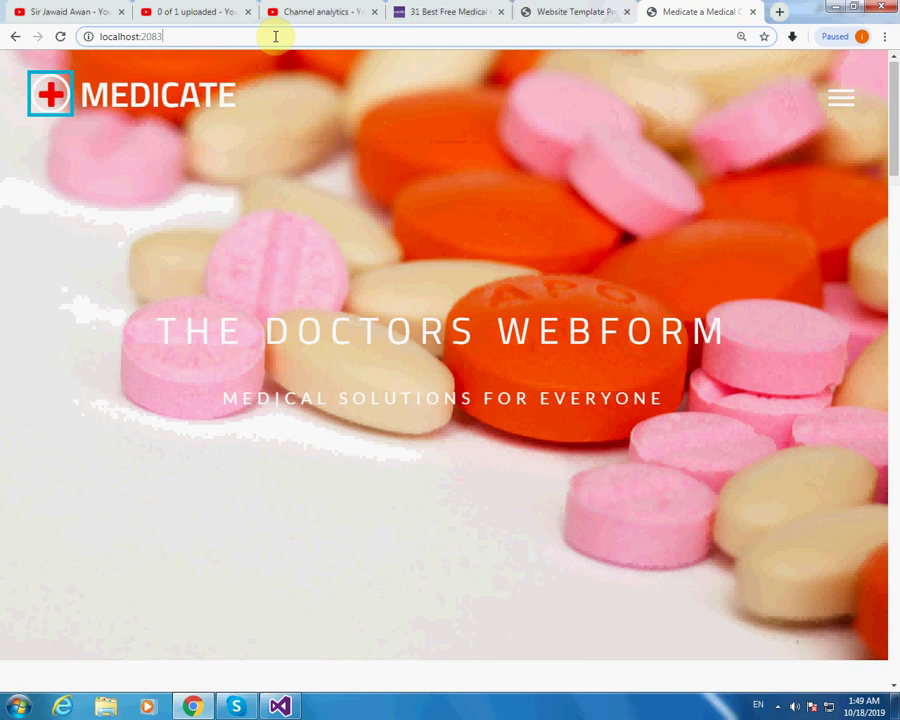
pyautogui.write('/adm')
pyautogui.press('End')
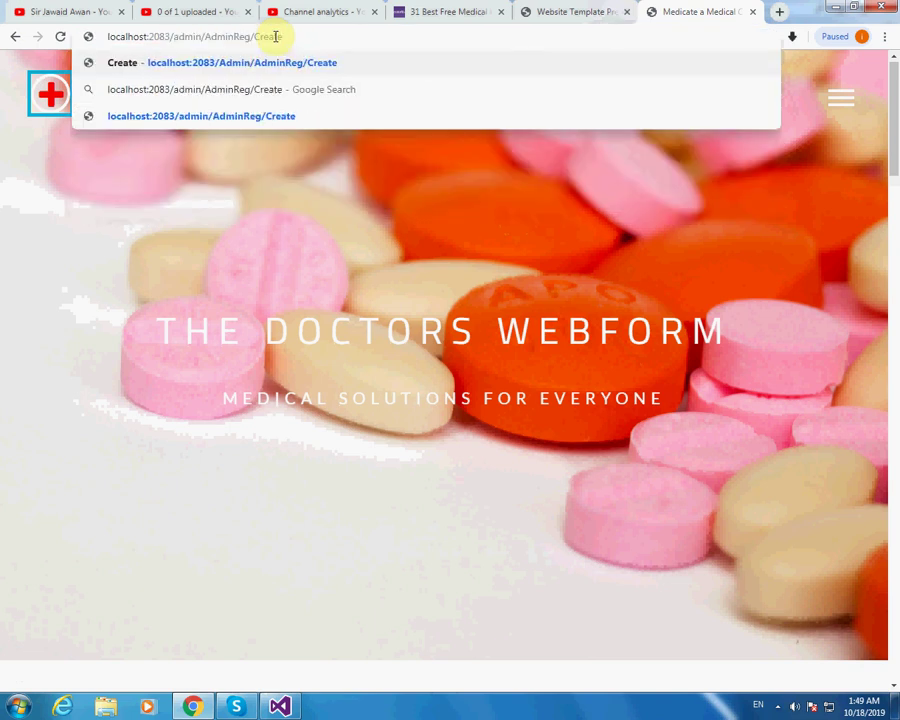
pyautogui.press('BackSpace')
pyautogui.press('BackSpace')
pyautogui.press('BackSpace')
pyautogui.press('BackSpace')
pyautogui.press('BackSpace')
pyautogui.press('BackSpace')
pyautogui.write('login')
pyautogui.press('Return')
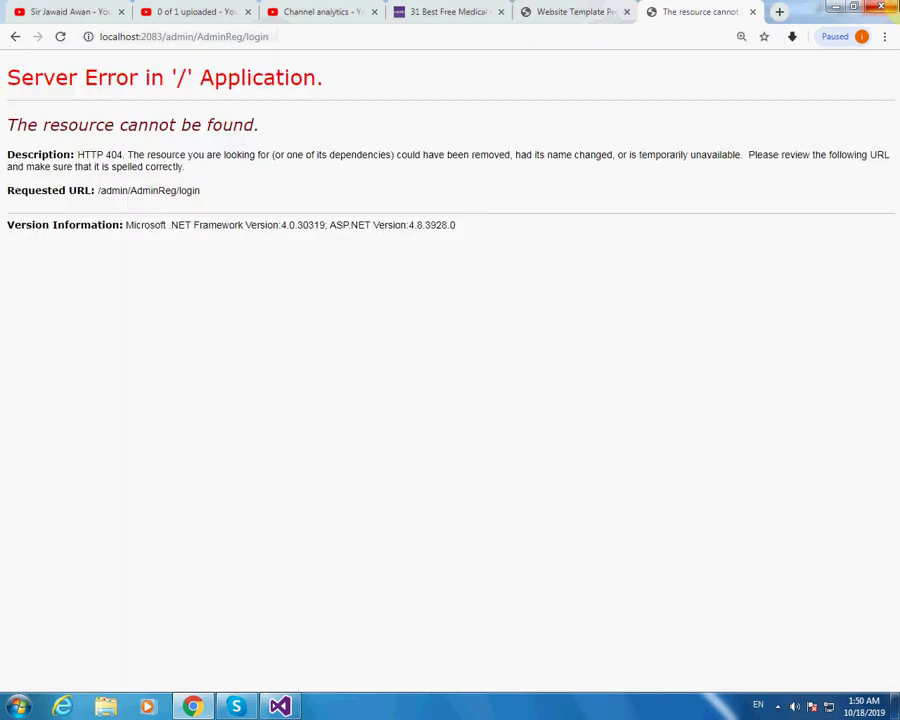
pyautogui.click(318, 37)
pyautogui.click(314, 36)
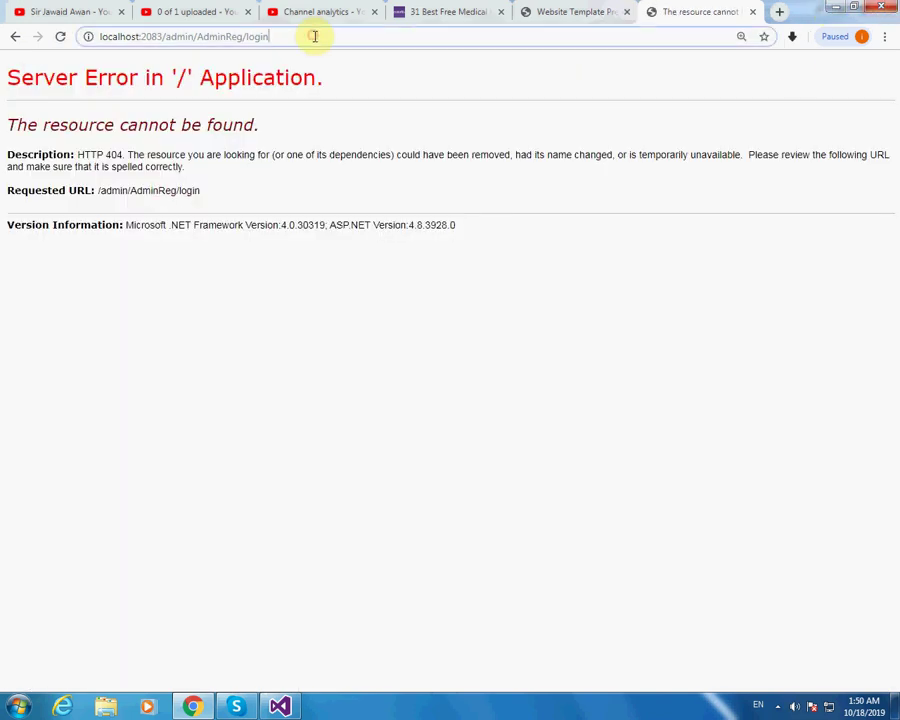
pyautogui.press('BackSpace')
pyautogui.press('BackSpace')
pyautogui.press('BackSpace')
pyautogui.press('BackSpace')
pyautogui.press('BackSpace')
pyautogui.press('BackSpace')
pyautogui.press('BackSpace')
pyautogui.press('BackSpace')
pyautogui.press('BackSpace')
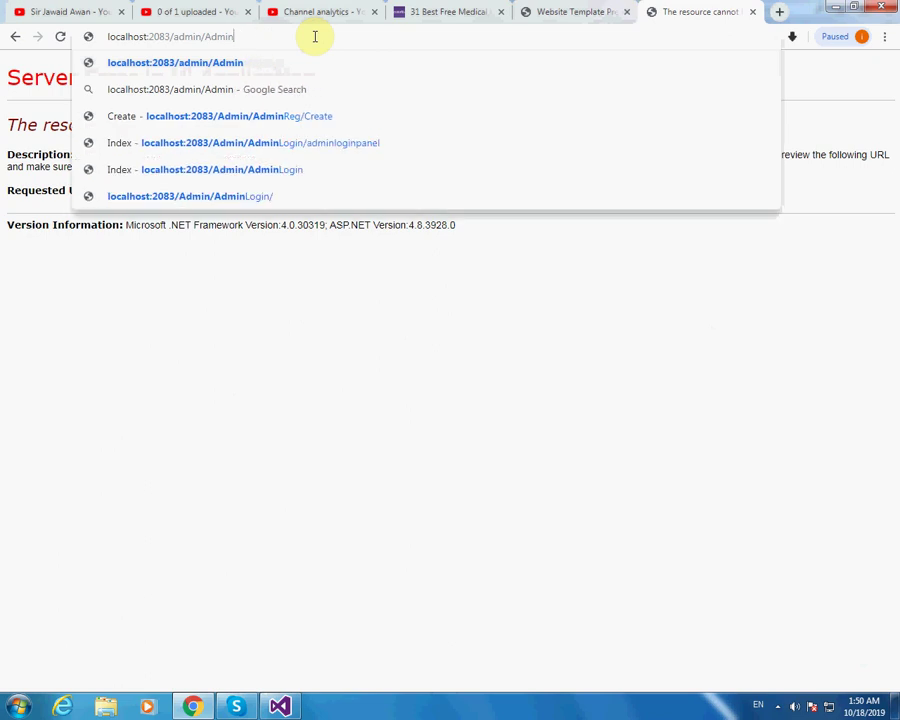
pyautogui.write('login')
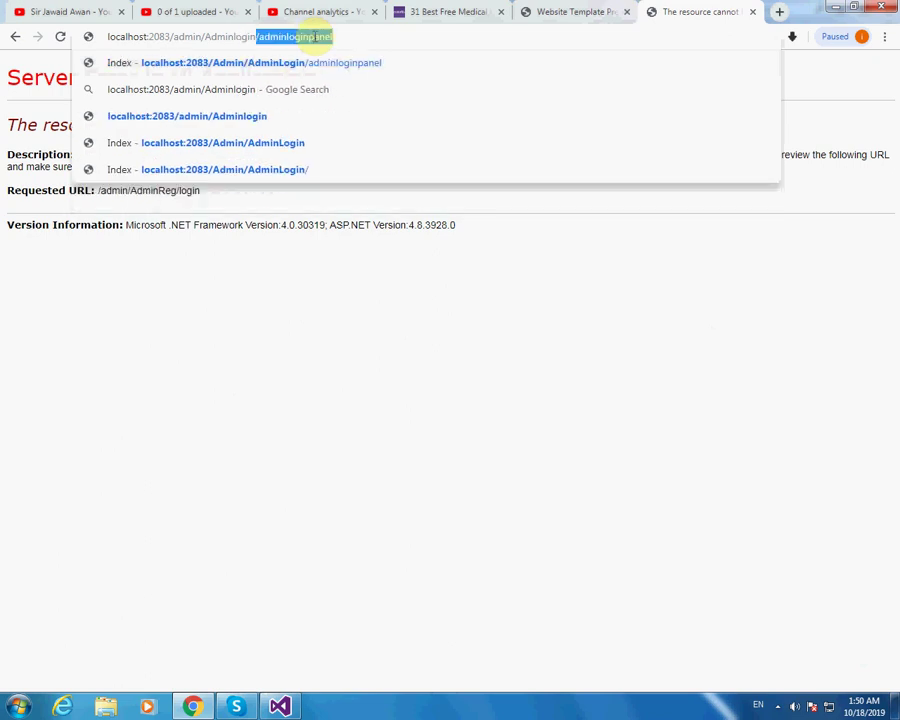
pyautogui.press('Return')
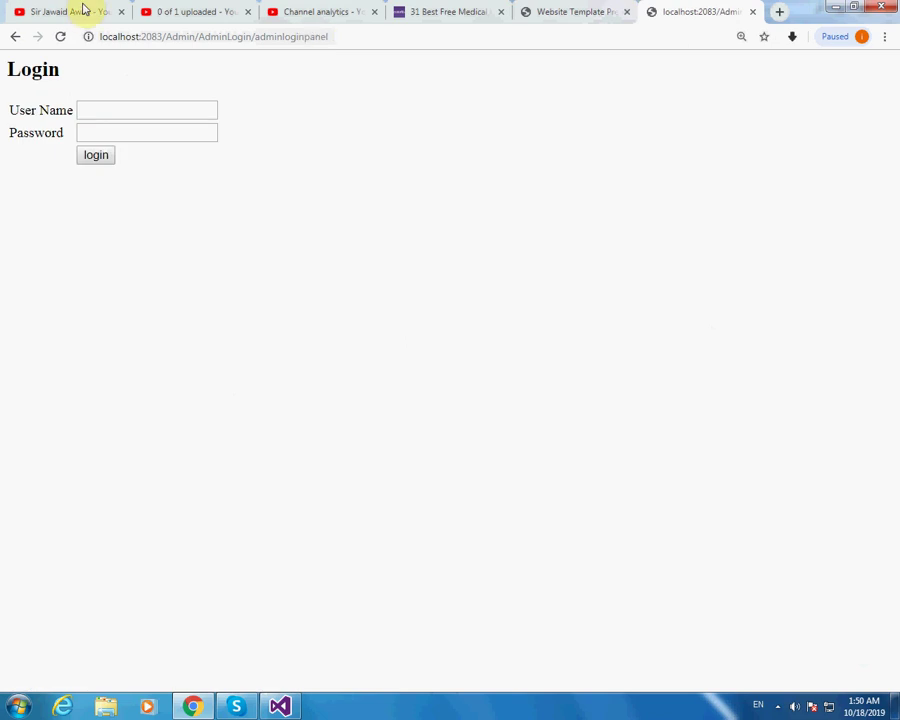
# Log in with the saved admin user name and the account password.
pyautogui.click(182, 112)
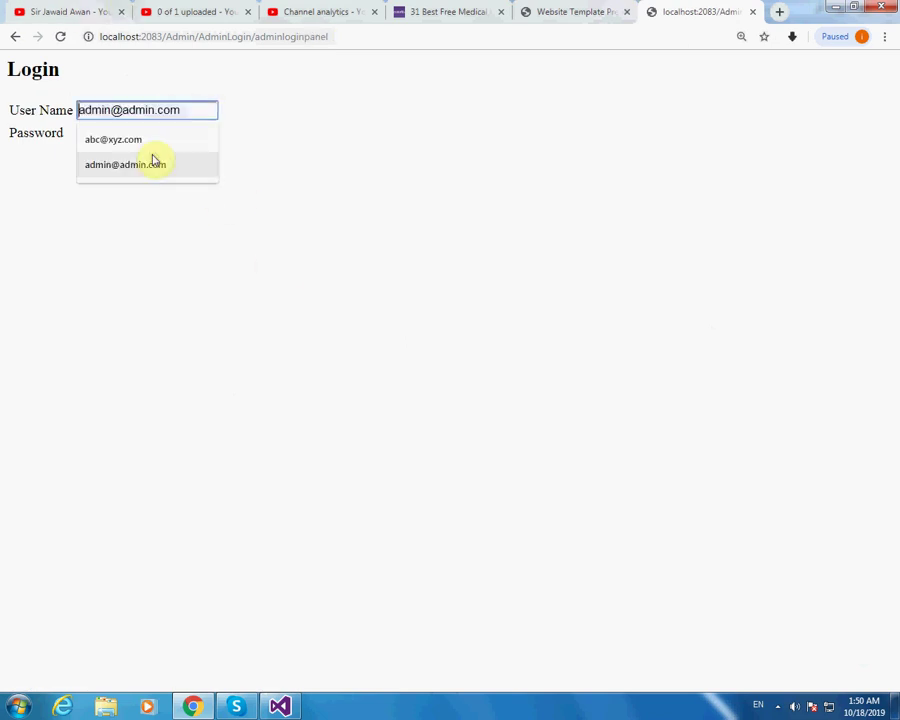
pyautogui.click(155, 164)
pyautogui.click(145, 135)
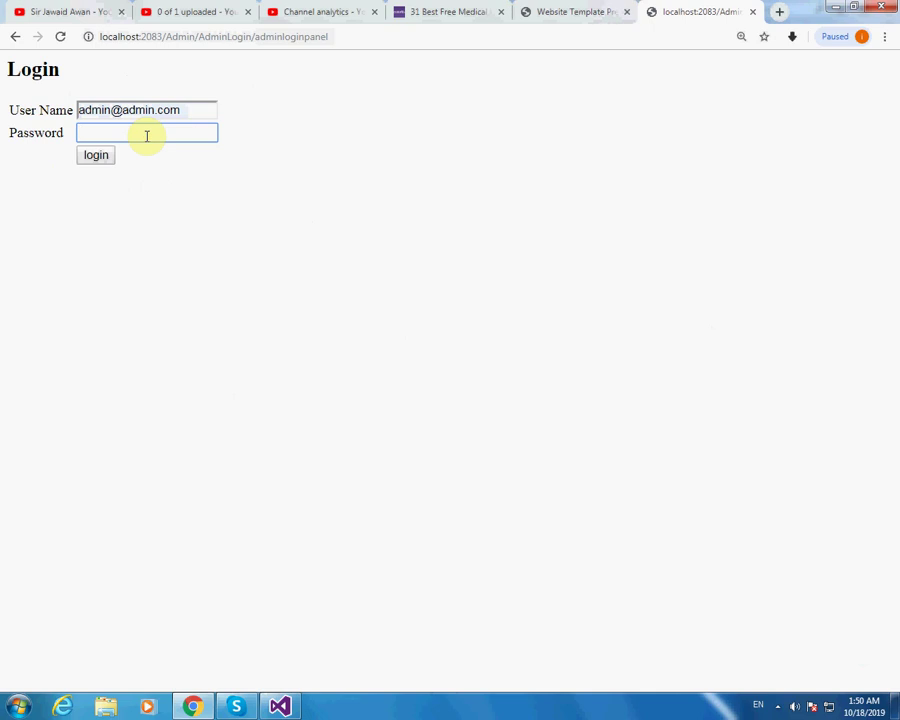
pyautogui.write('123')
pyautogui.click(92, 155)
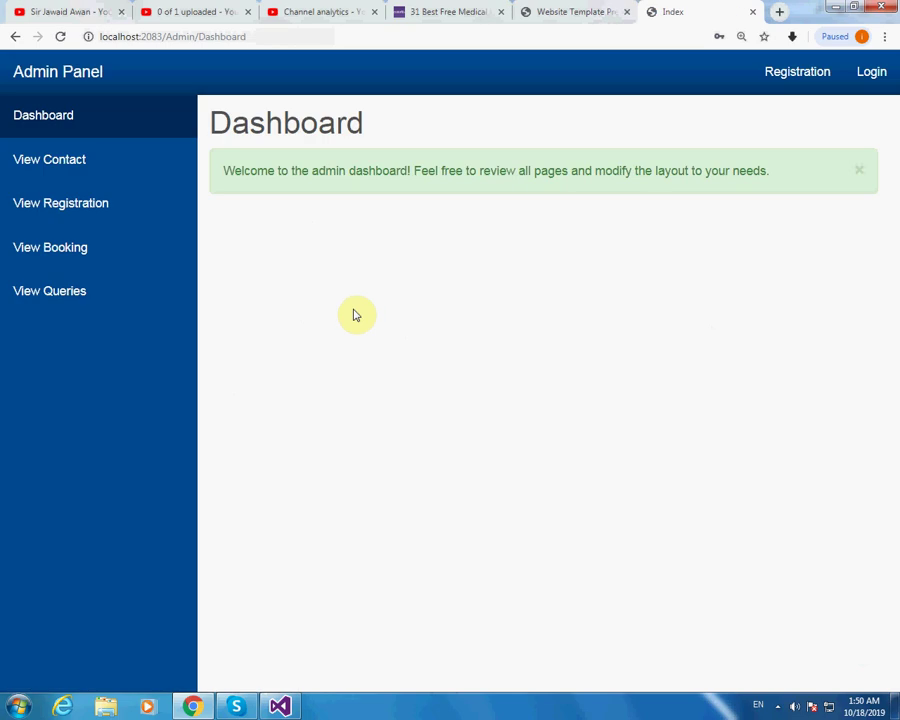
# Review the contact messages table, highlighting the second contact's name and subject 'Just contact'.
pyautogui.click(88, 166)
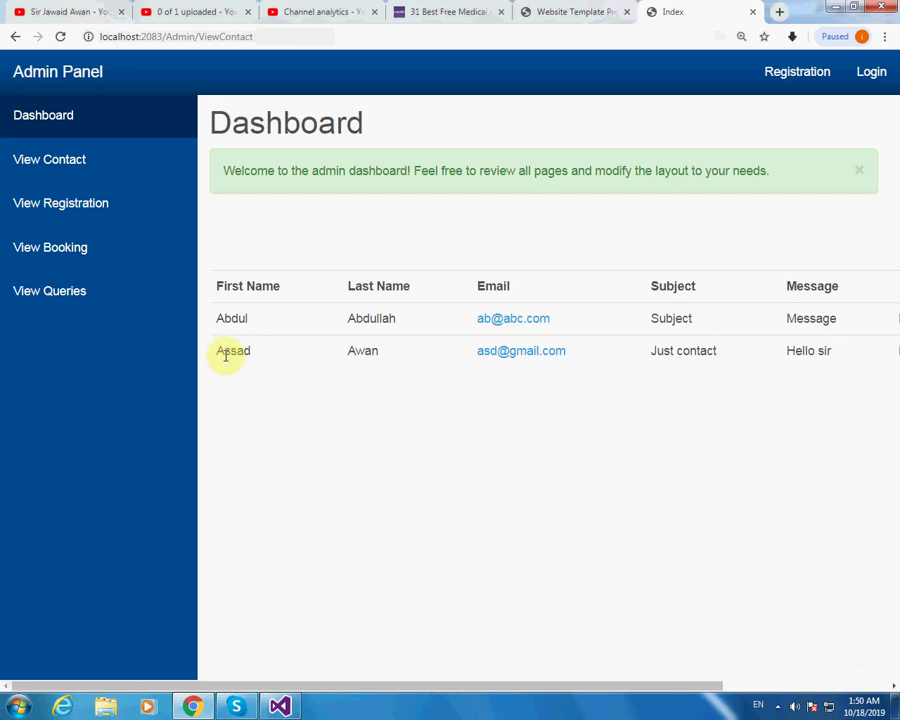
pyautogui.moveTo(221, 352); pyautogui.dragTo(360, 352)
pyautogui.click(246, 358)
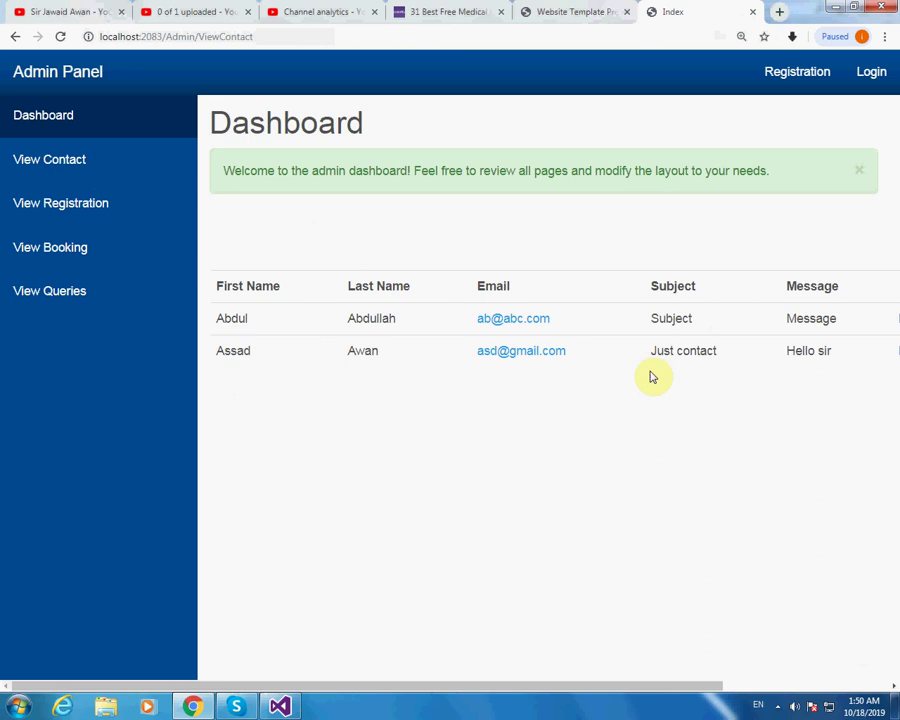
pyautogui.moveTo(645, 352); pyautogui.dragTo(741, 362)
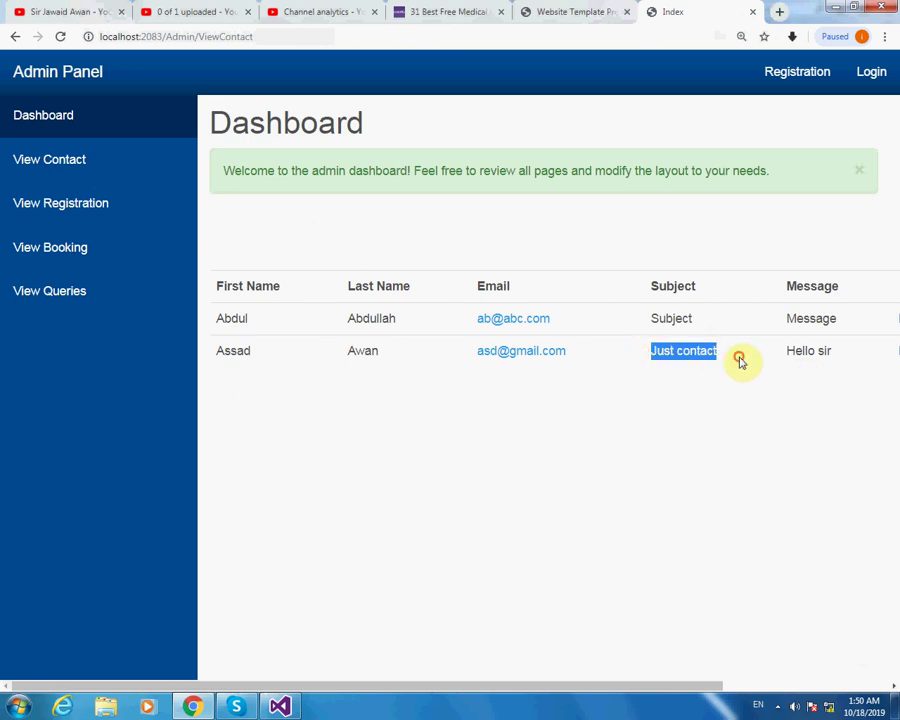
pyautogui.click(776, 348)
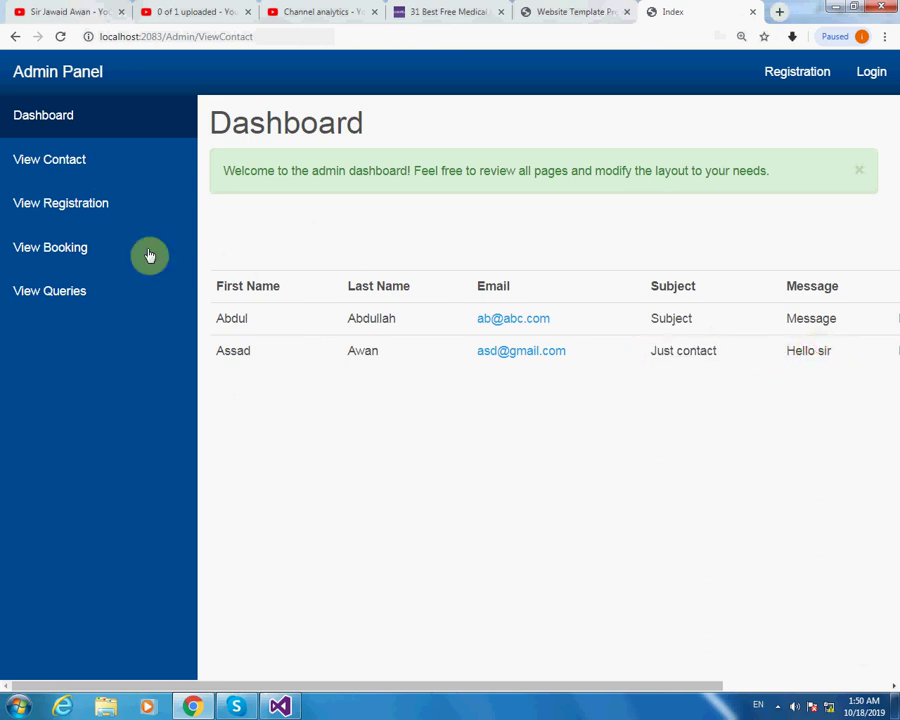
# Inspect the doctor registrations table, scrolling across the Owais row's columns.
pyautogui.click(96, 210)
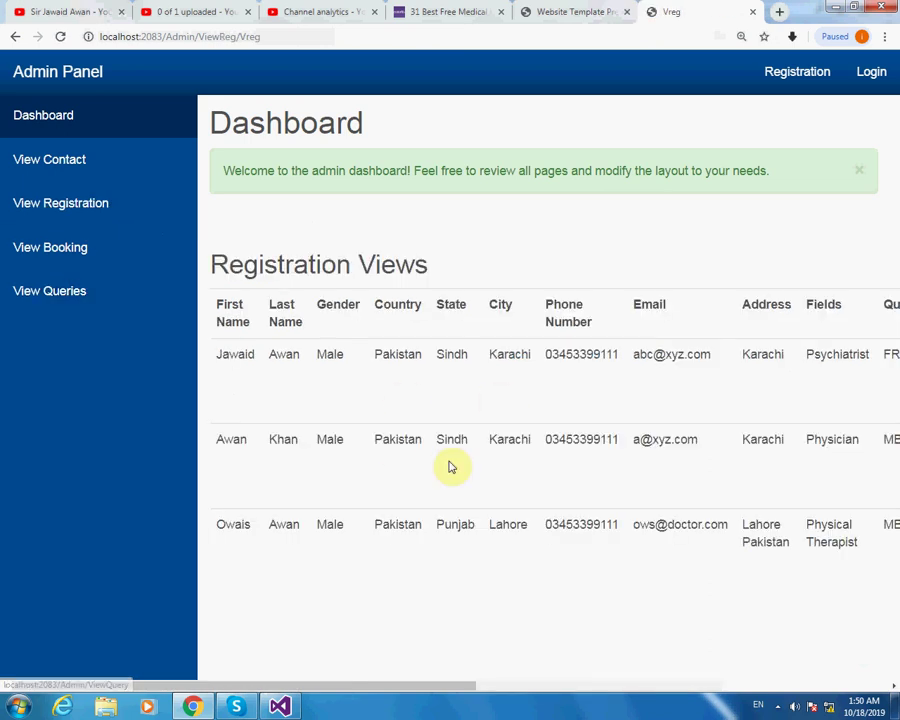
pyautogui.moveTo(225, 524); pyautogui.dragTo(528, 590)
pyautogui.click(524, 586)
pyautogui.moveTo(226, 524); pyautogui.dragTo(314, 524)
pyautogui.moveTo(472, 683); pyautogui.dragTo(882, 708)
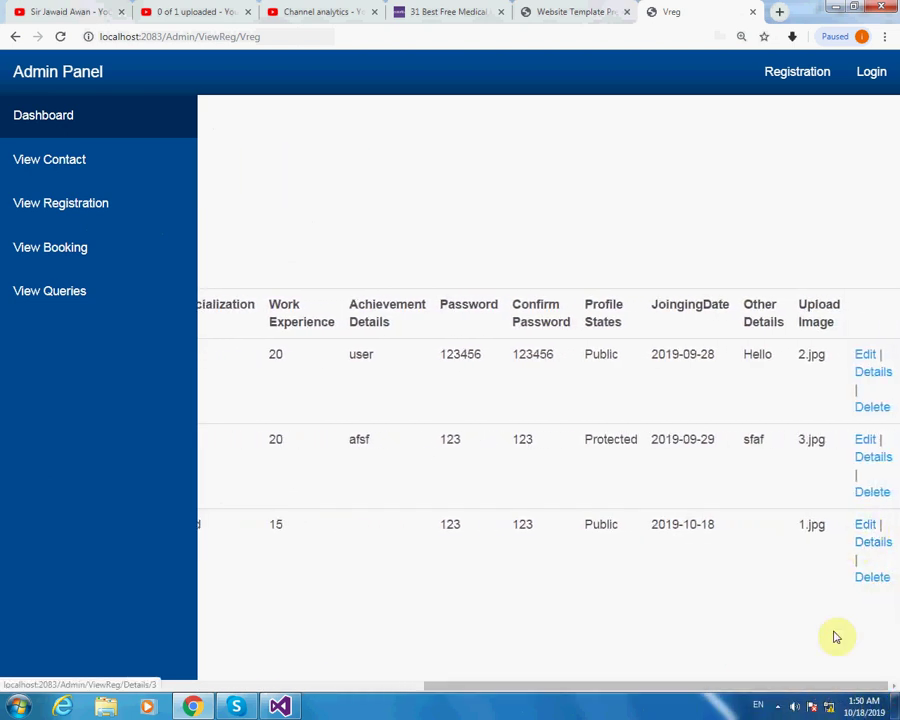
pyautogui.moveTo(811, 684); pyautogui.dragTo(321, 701)
pyautogui.click(343, 568)
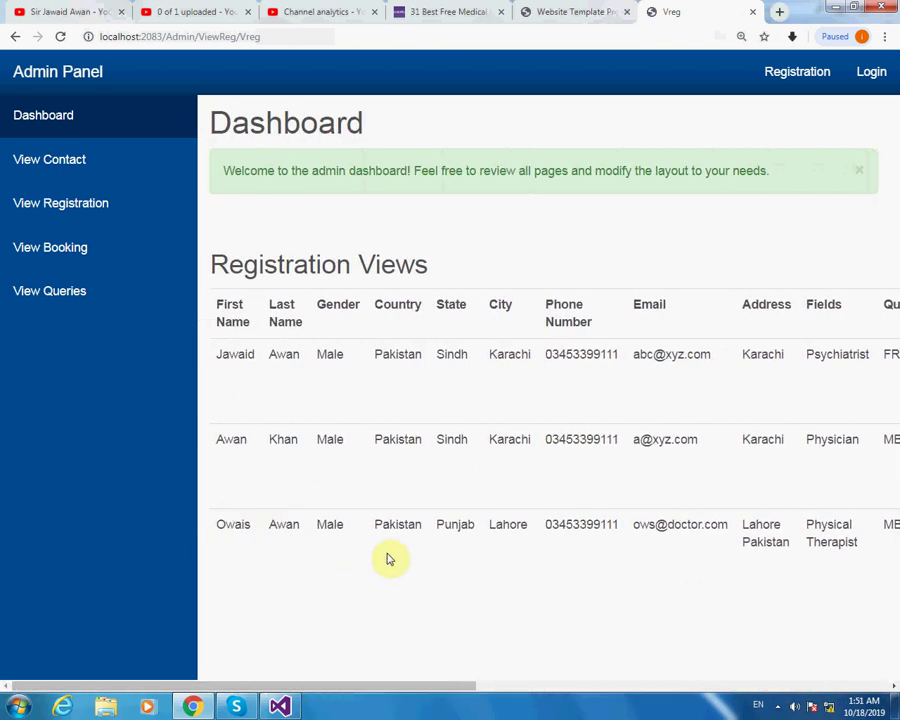
pyautogui.click(95, 256)
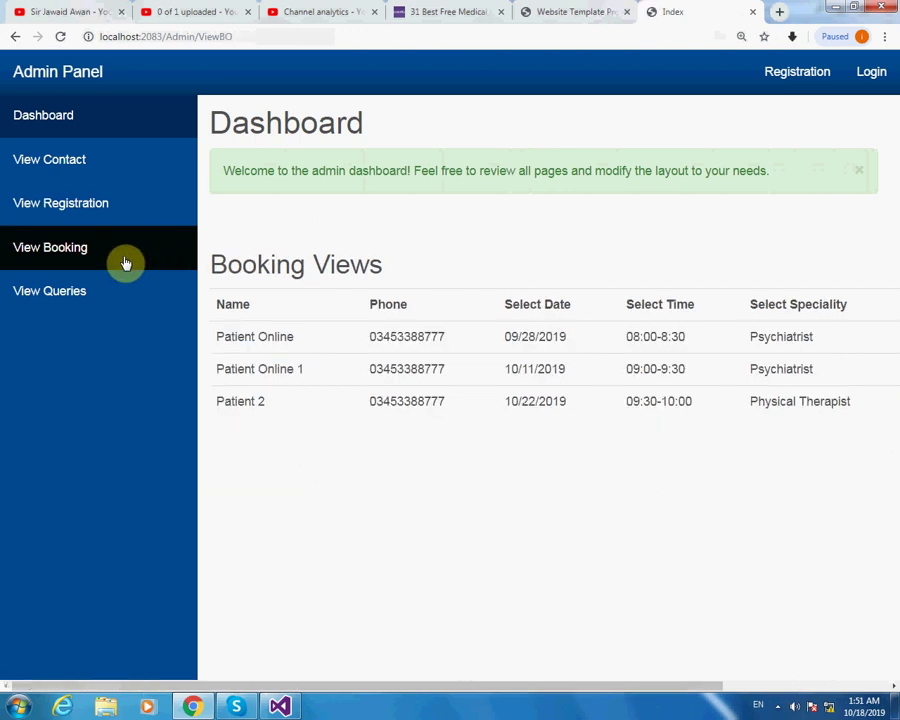
# Inspect Patient 2's entry in the bookings table, scrolling across its columns.
pyautogui.moveTo(217, 400); pyautogui.dragTo(840, 420)
pyautogui.click(751, 549)
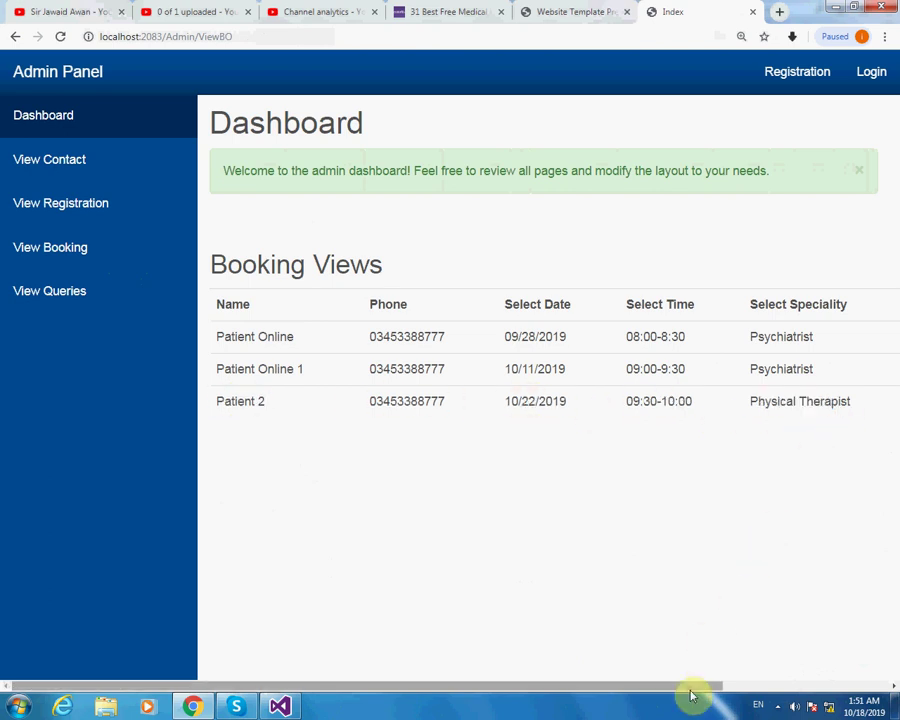
pyautogui.moveTo(697, 693); pyautogui.dragTo(857, 689)
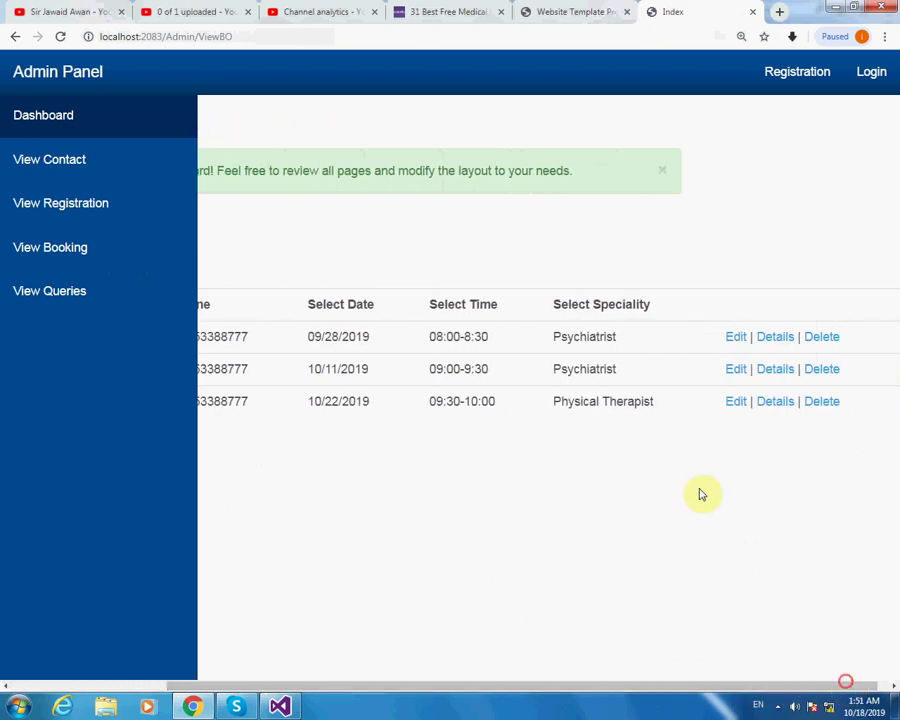
pyautogui.moveTo(709, 689); pyautogui.dragTo(358, 697)
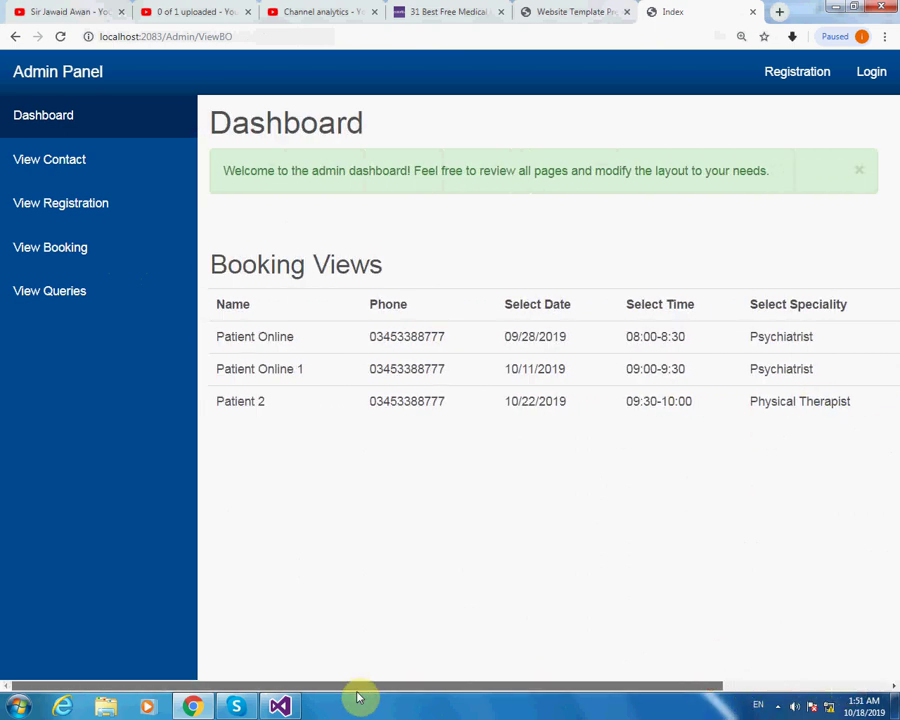
# Review the submitted queries table including the Owais row, then minimize Chrome.
pyautogui.click(80, 294)
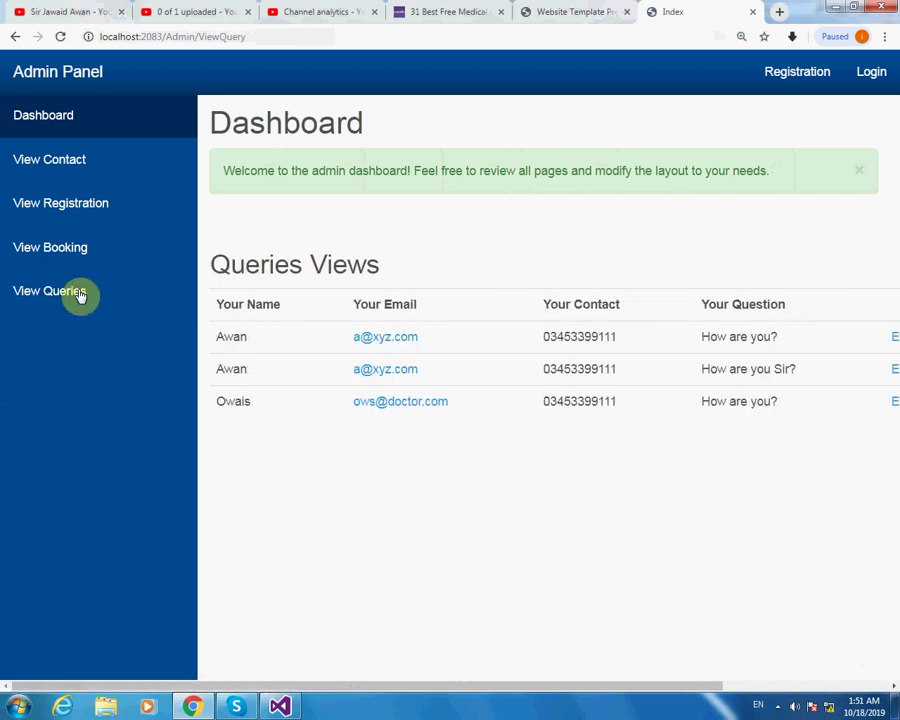
pyautogui.moveTo(215, 401); pyautogui.dragTo(786, 414)
pyautogui.click(782, 416)
pyautogui.moveTo(697, 401); pyautogui.dragTo(770, 400)
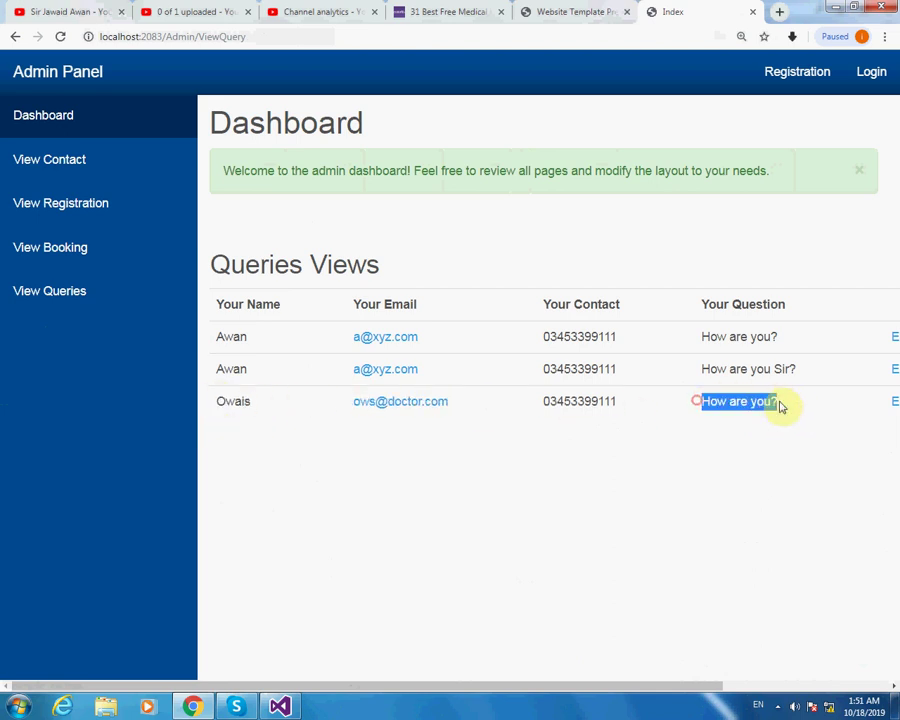
pyautogui.moveTo(692, 686); pyautogui.dragTo(893, 687)
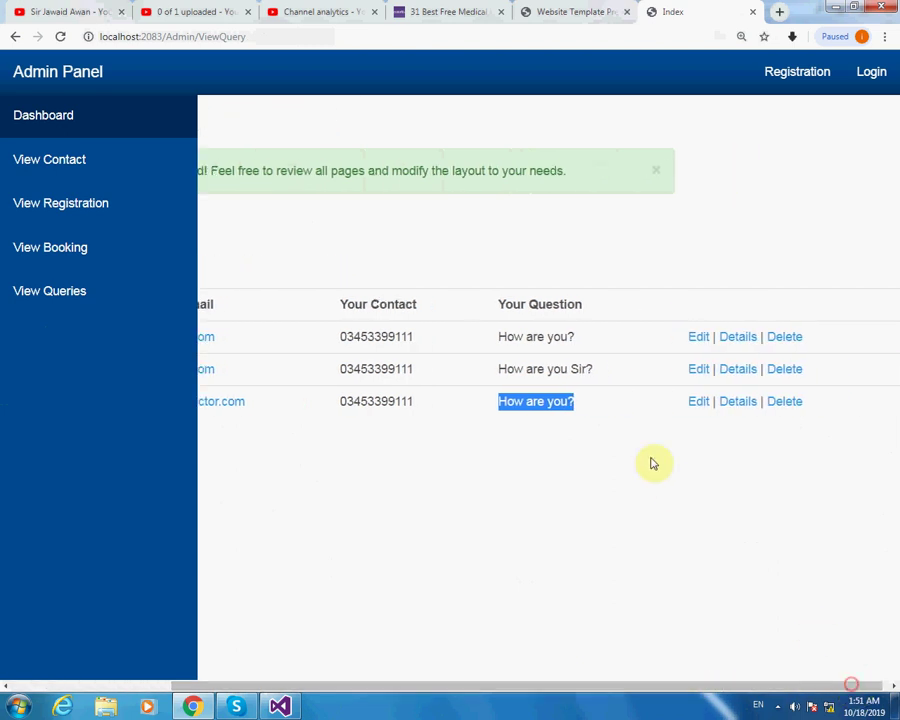
pyautogui.click(621, 399)
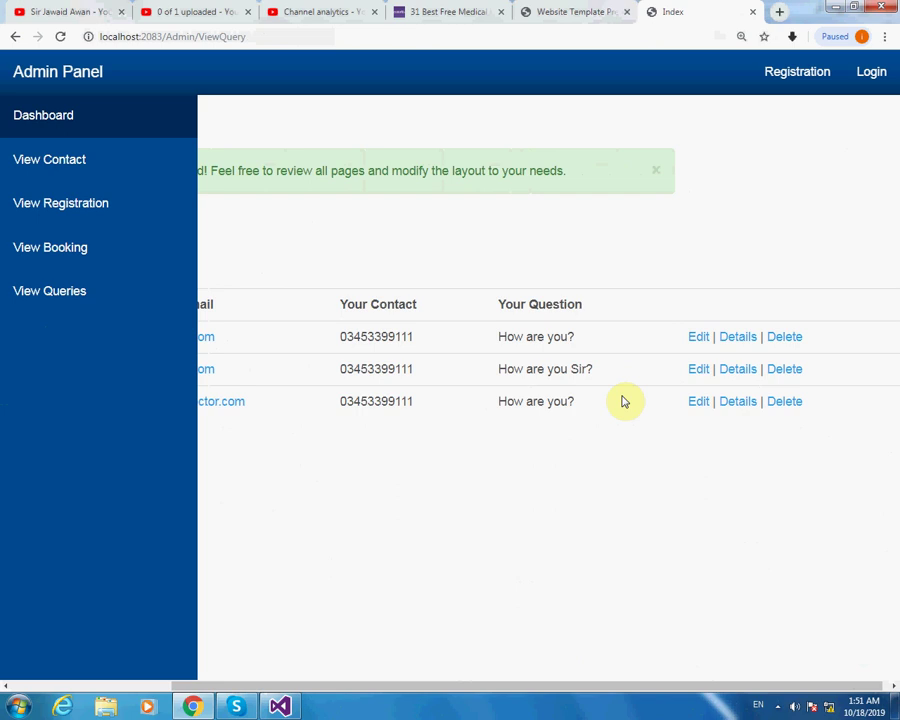
pyautogui.moveTo(594, 686); pyautogui.dragTo(392, 705)
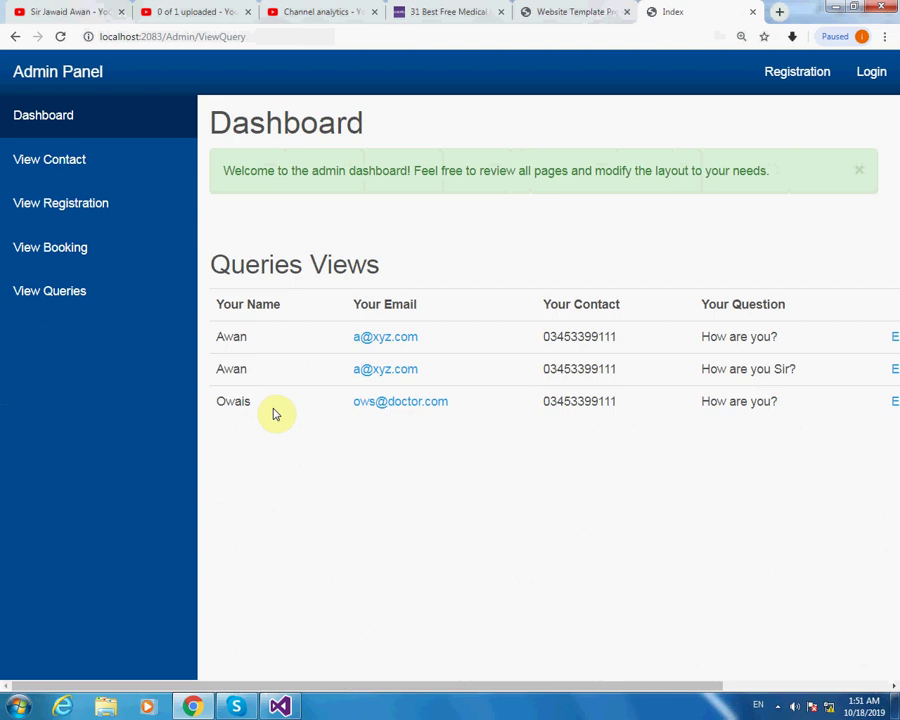
pyautogui.click(833, 10)
# Stop debugging and open HomeController.cs from Solution Explorer.
pyautogui.click(195, 47)
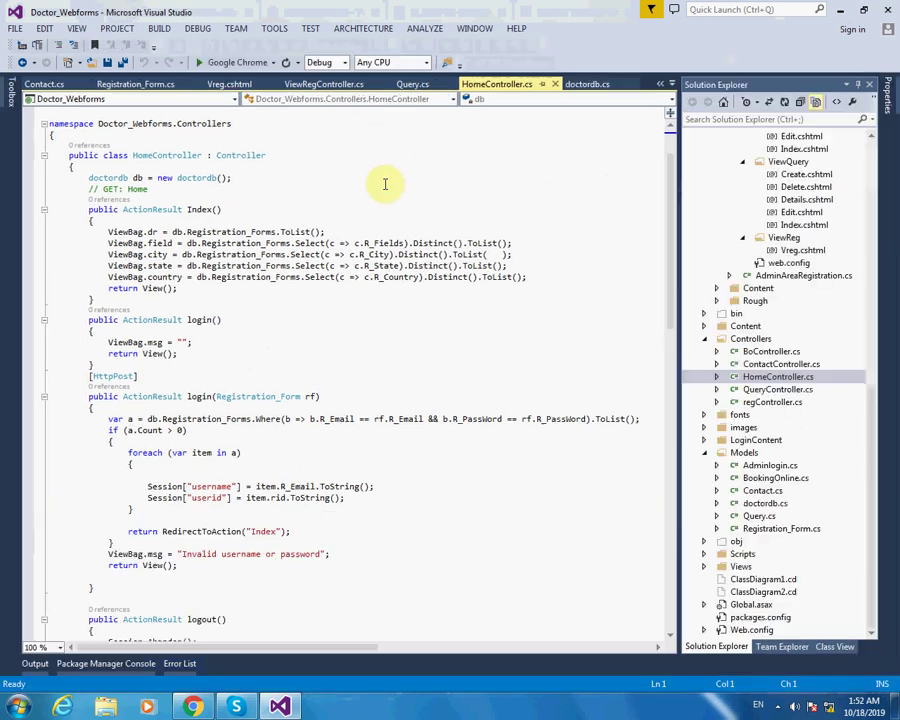
pyautogui.moveTo(872, 396); pyautogui.dragTo(880, 208)
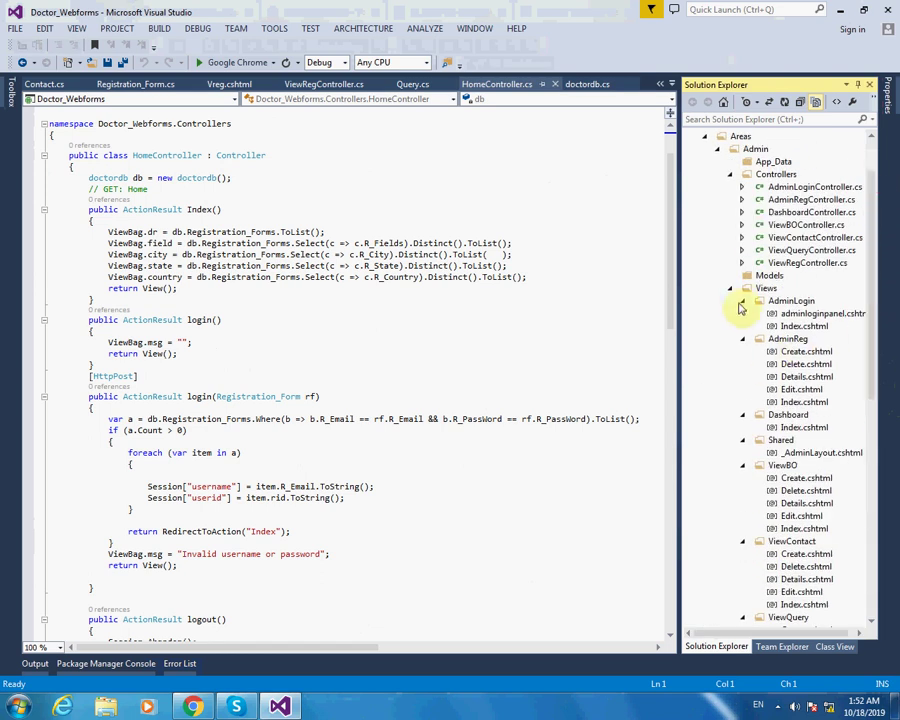
pyautogui.click(704, 137)
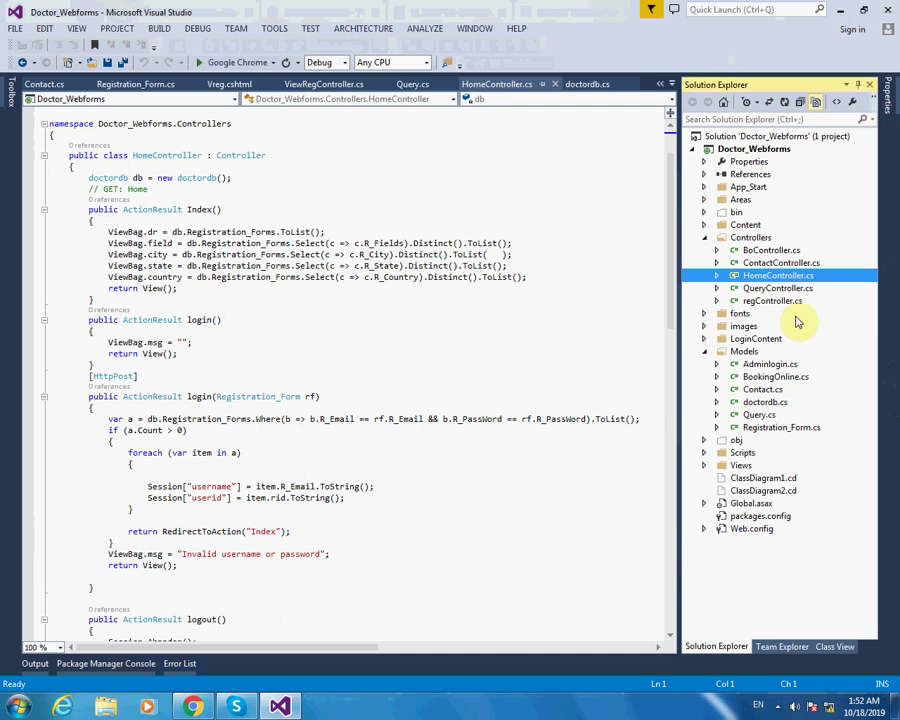
pyautogui.doubleClick(760, 276)
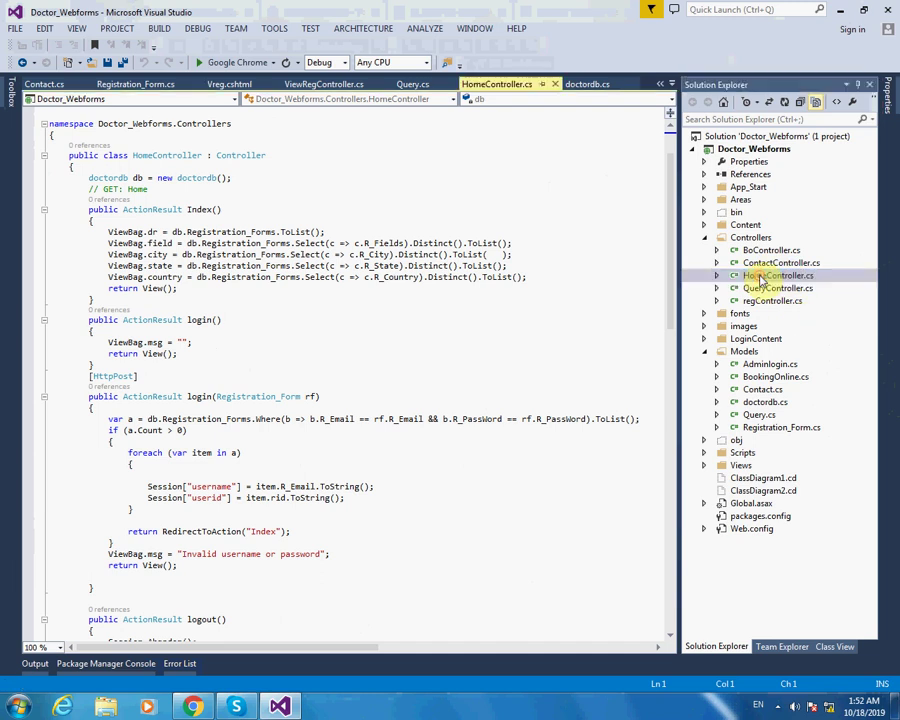
# Remove the stray space inside the city ToList() call and rebuild the project in Chrome.
pyautogui.scroll(5, 566, 267)
pyautogui.click(857, 85)
pyautogui.scroll(2, 730, 267)
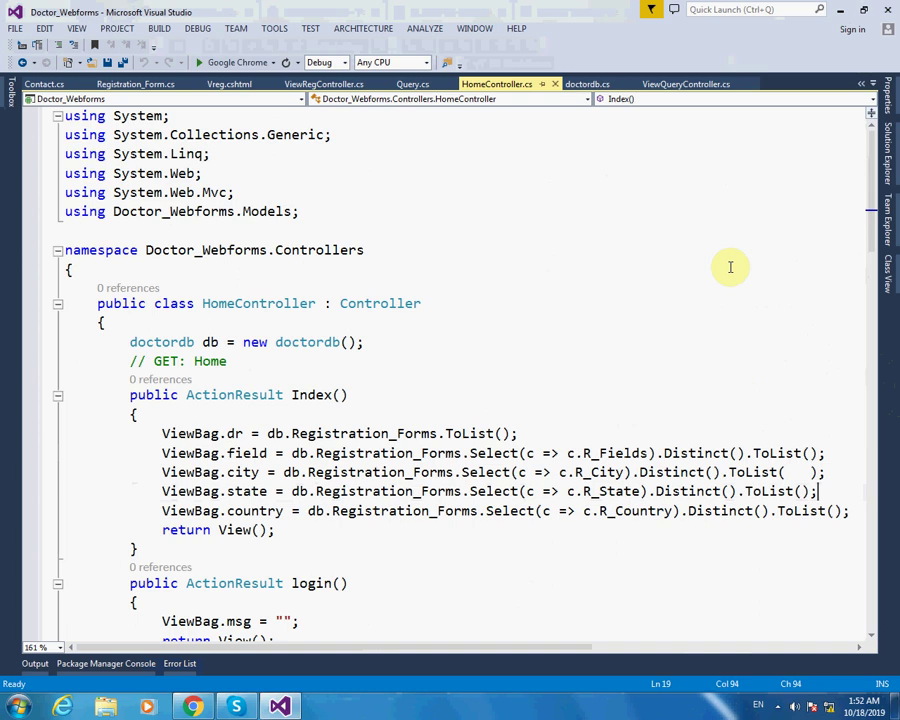
pyautogui.click(812, 472)
pyautogui.press('BackSpace')
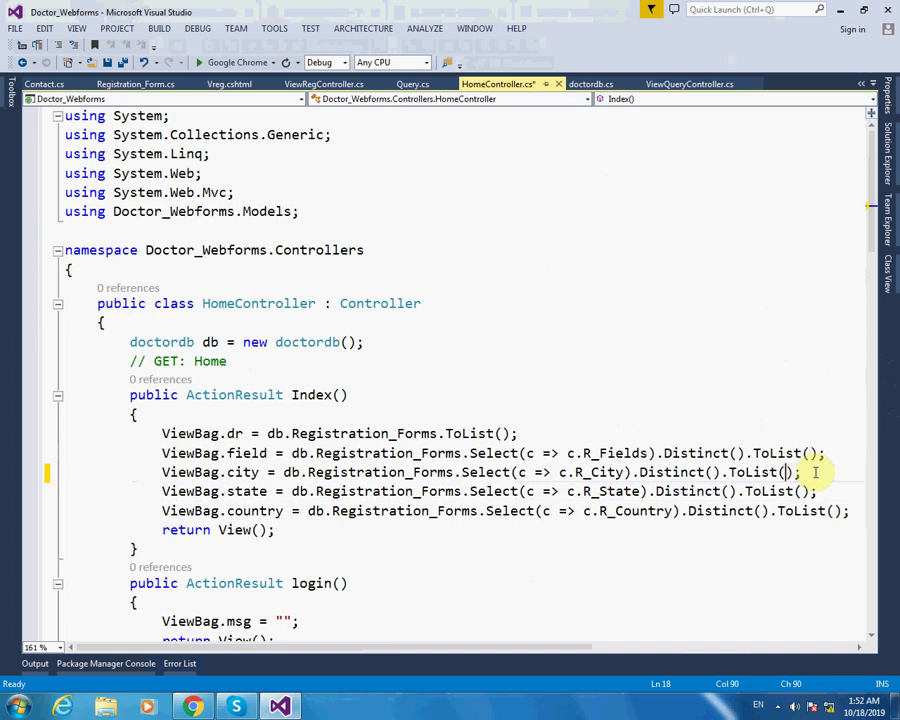
pyautogui.click(193, 707)
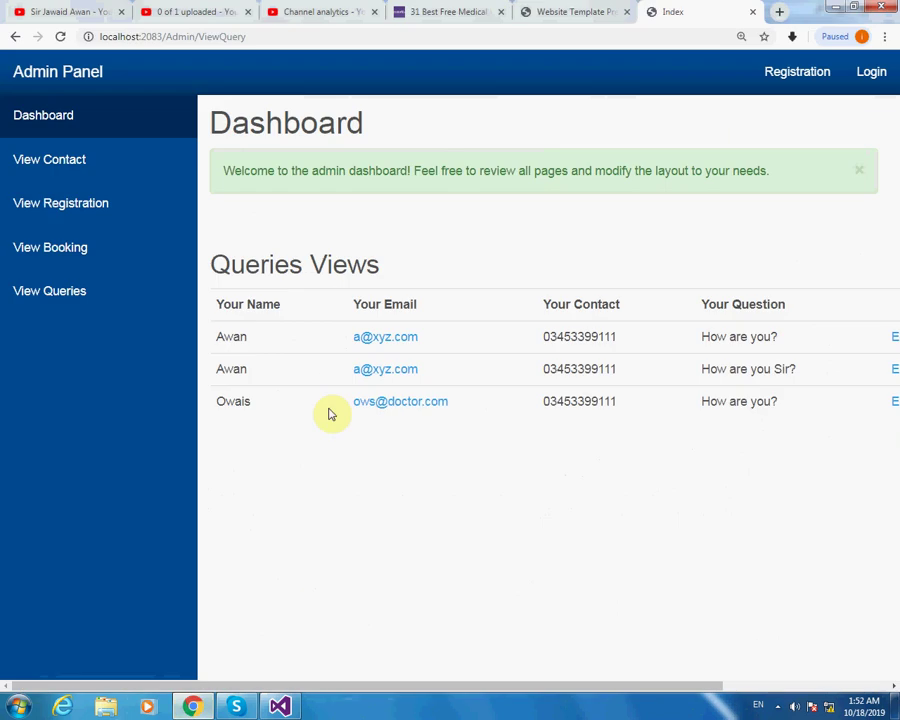
pyautogui.click(831, 8)
pyautogui.click(240, 62)
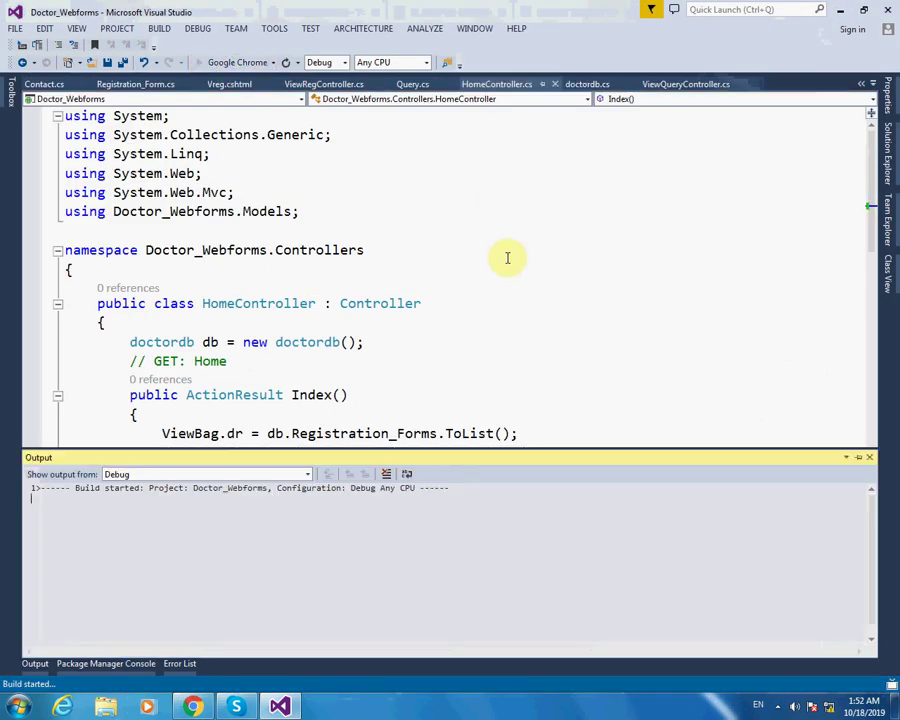